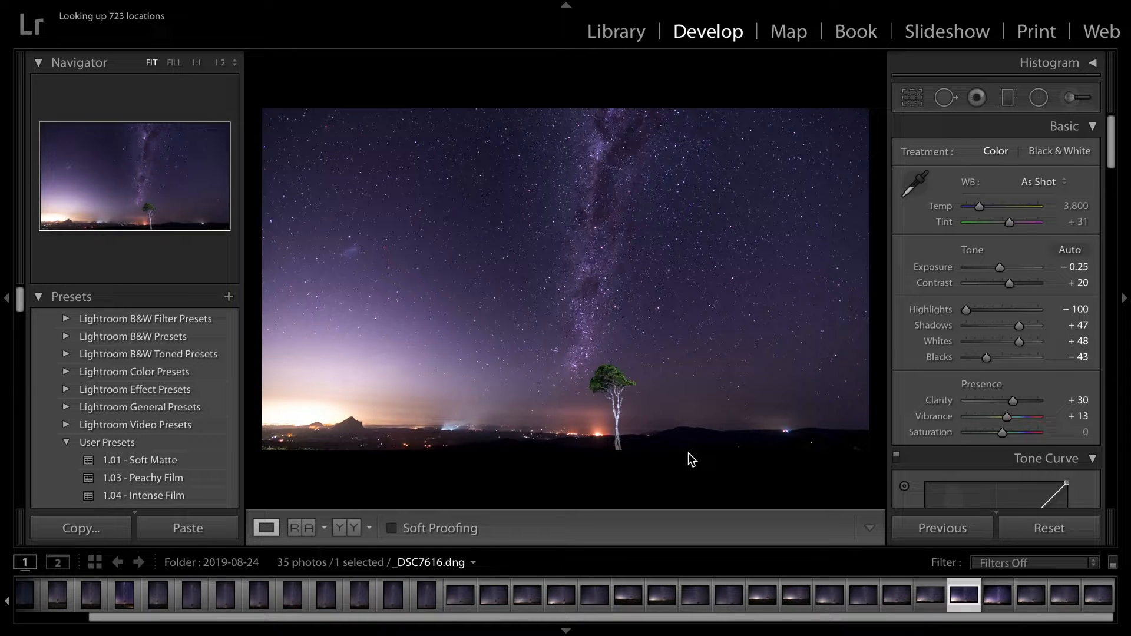
Open _DSC7616-Edit.tif, set Exposure to +0.25, Contrast to +20 and Clarity to +30, and compare it with the original
click(927, 597)
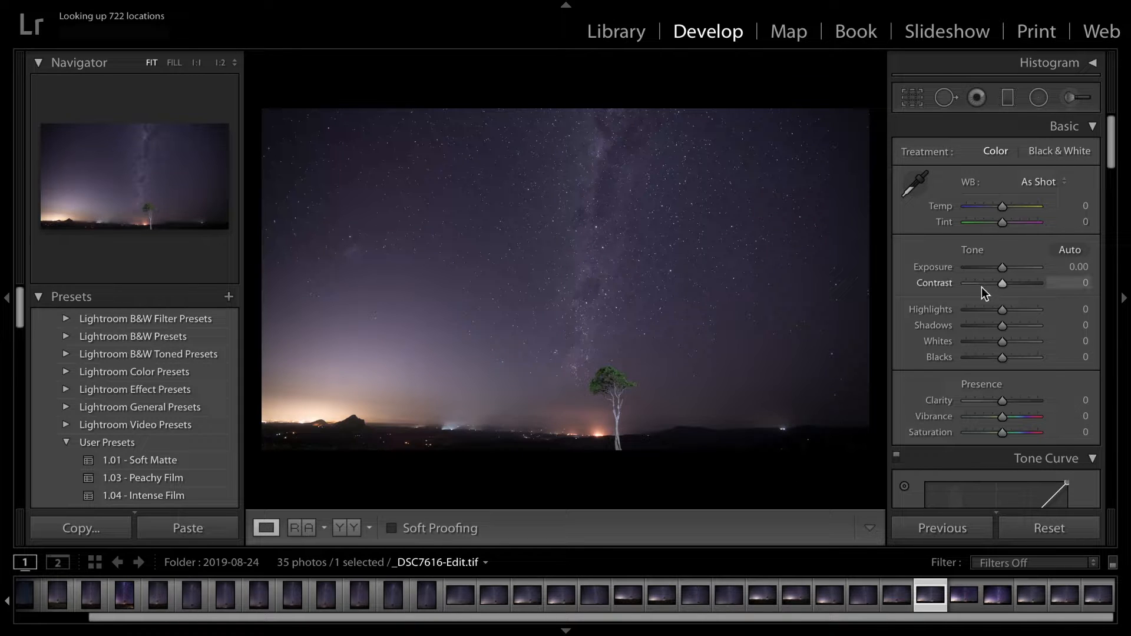
click(1080, 268)
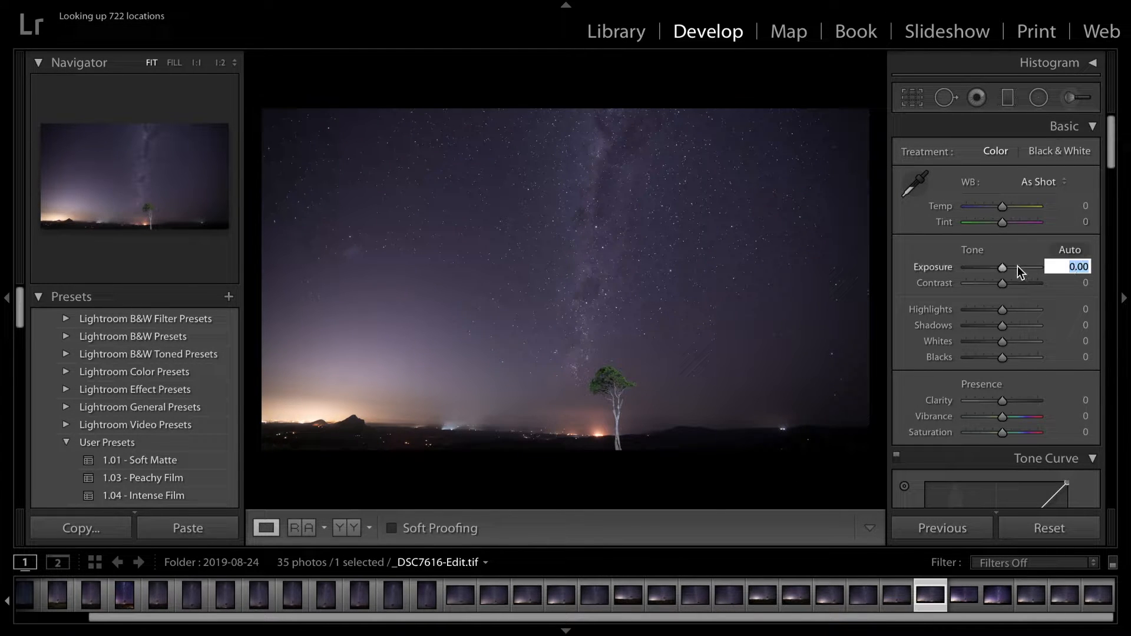
drag(1002, 267, 1002, 268)
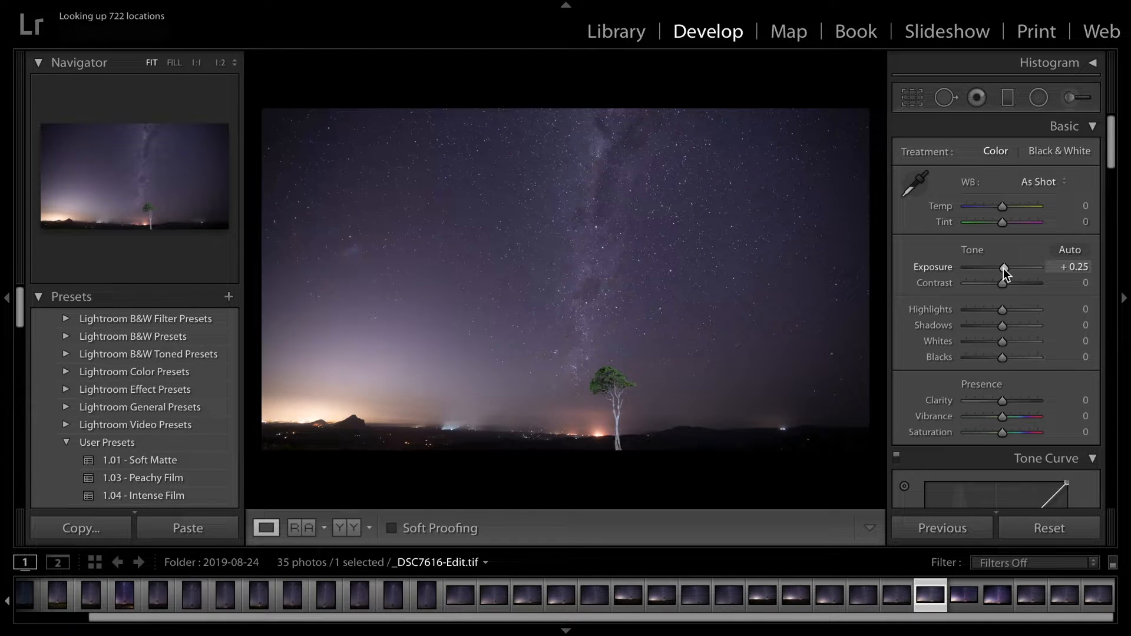
drag(1001, 284, 1009, 284)
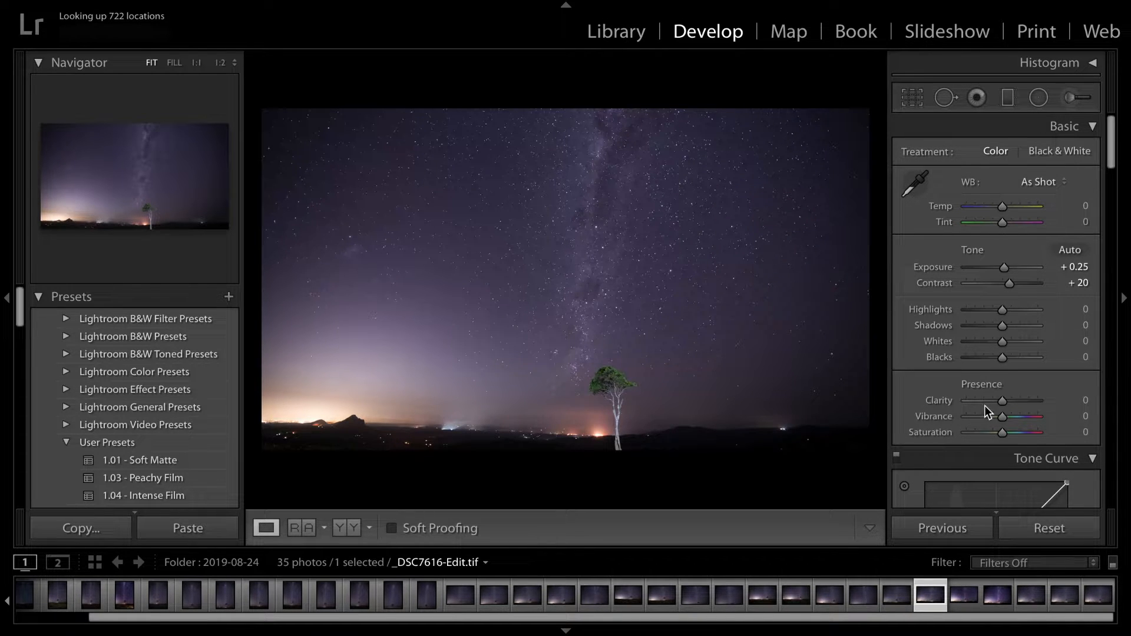
drag(999, 401, 1014, 401)
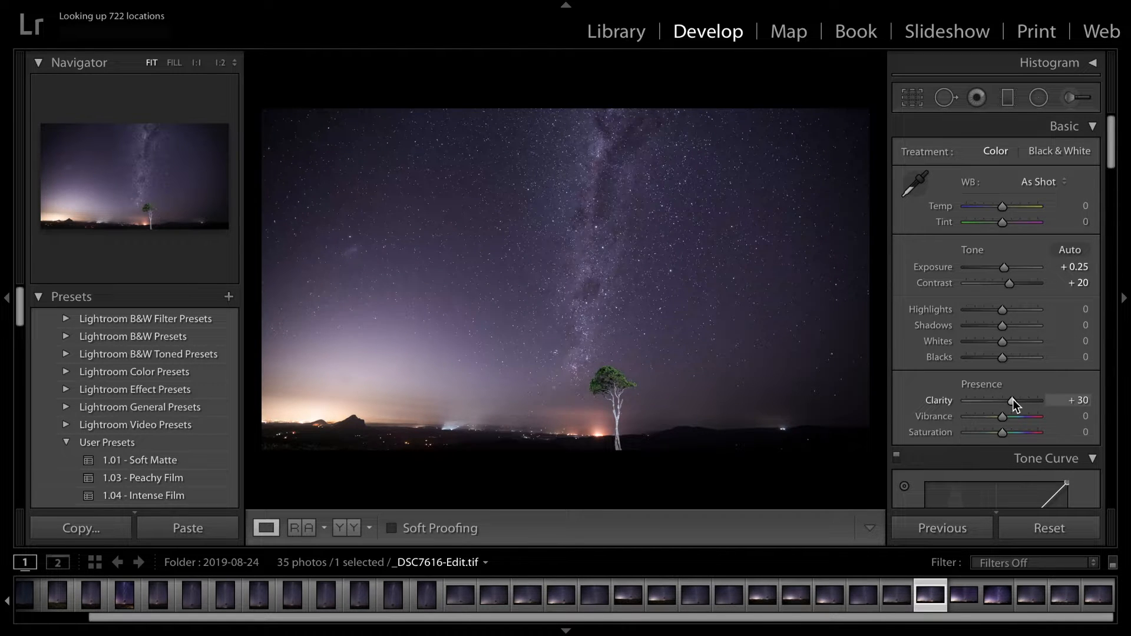
key(backslash)
key(backslash)
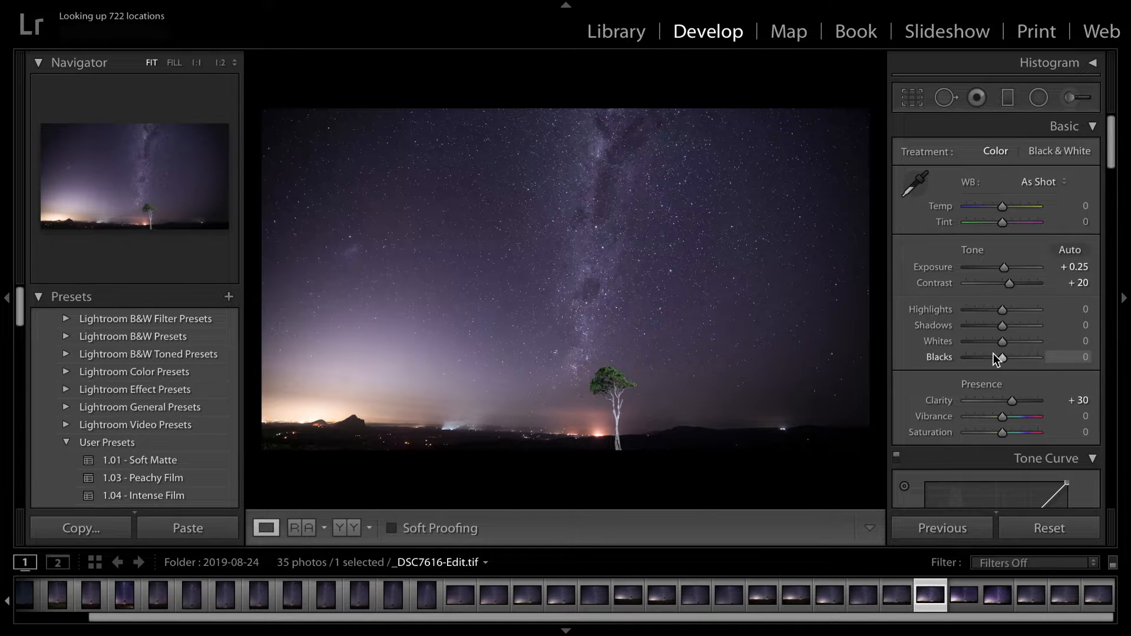
Set the photo's Highlights to -50, Shadows to +47, Whites to +48 and Blacks to -45
click(980, 306)
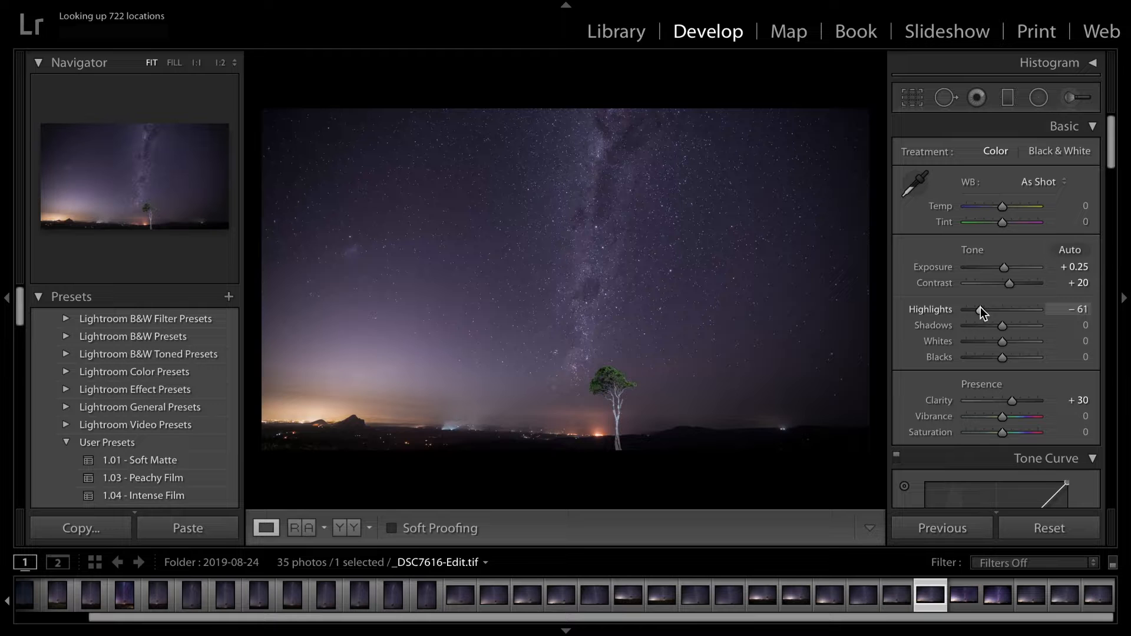
drag(980, 306, 1019, 323)
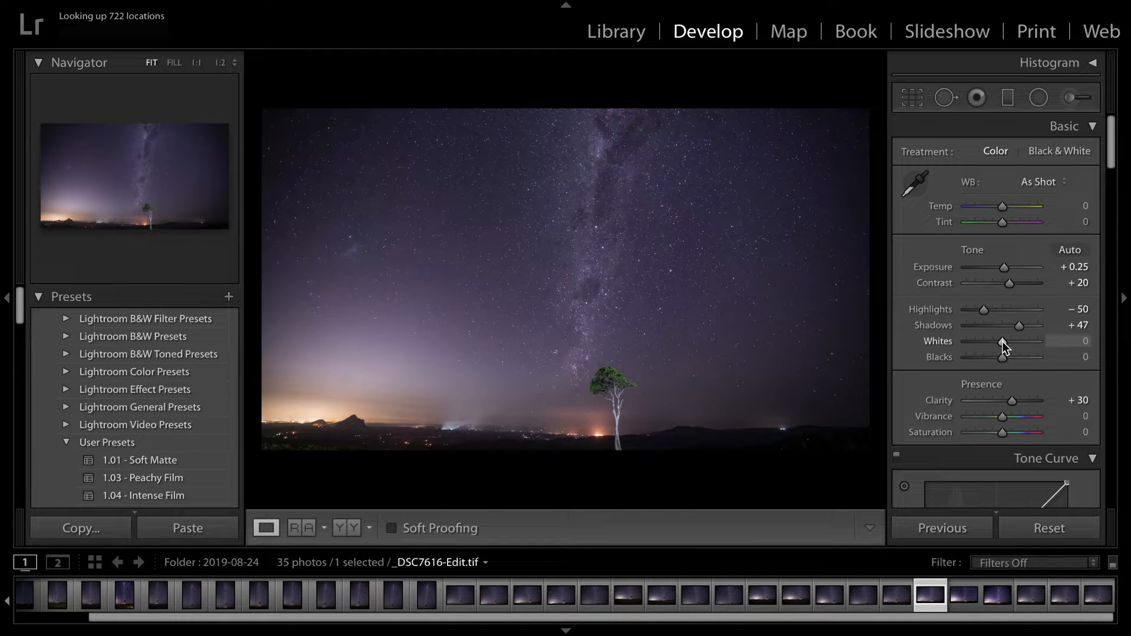
drag(1002, 342, 1020, 341)
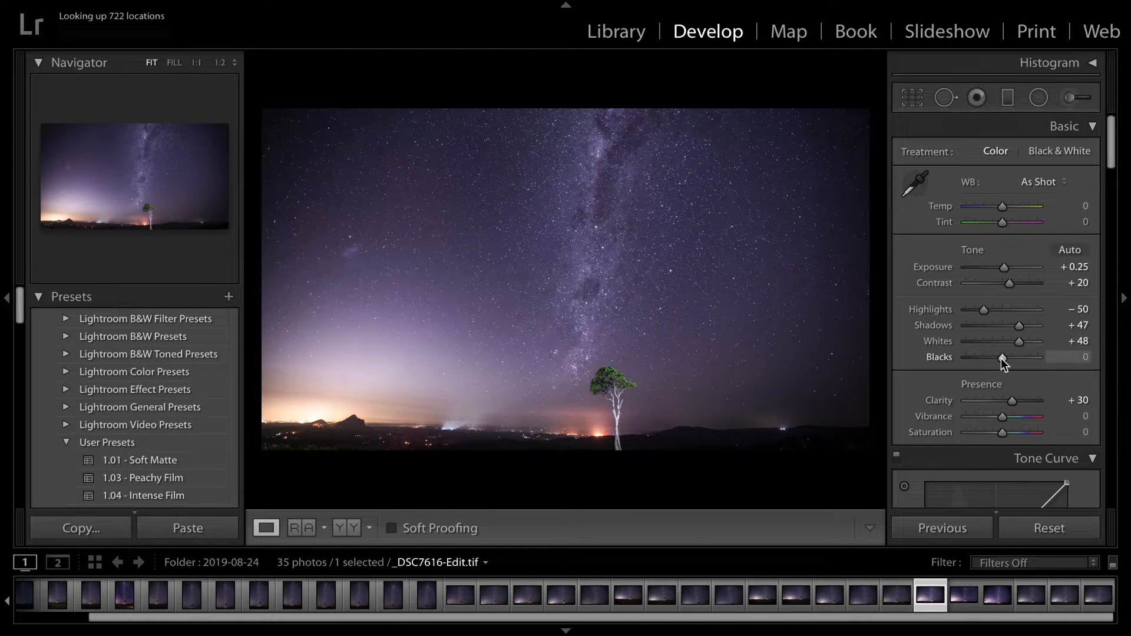
drag(1002, 358, 987, 359)
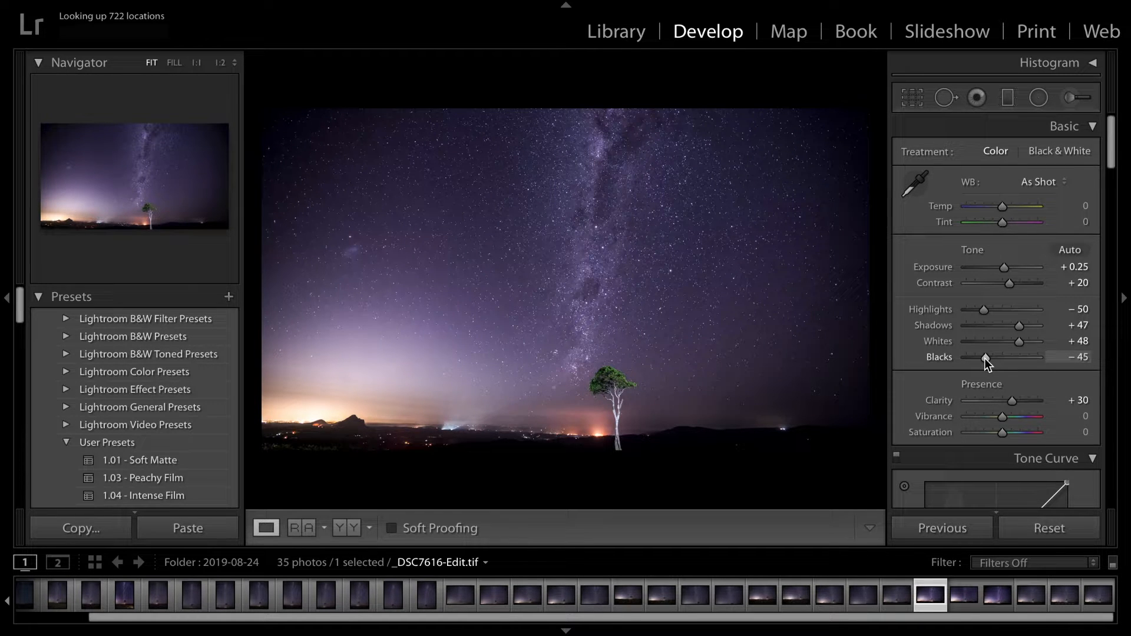
Set Vibrance to +33 and Saturation to +3, and try a warmer temperature before returning Temp to 0
mouse_move(1003, 417)
mouse_down()
mouse_move(1022, 415)
mouse_move(1004, 431)
mouse_up()
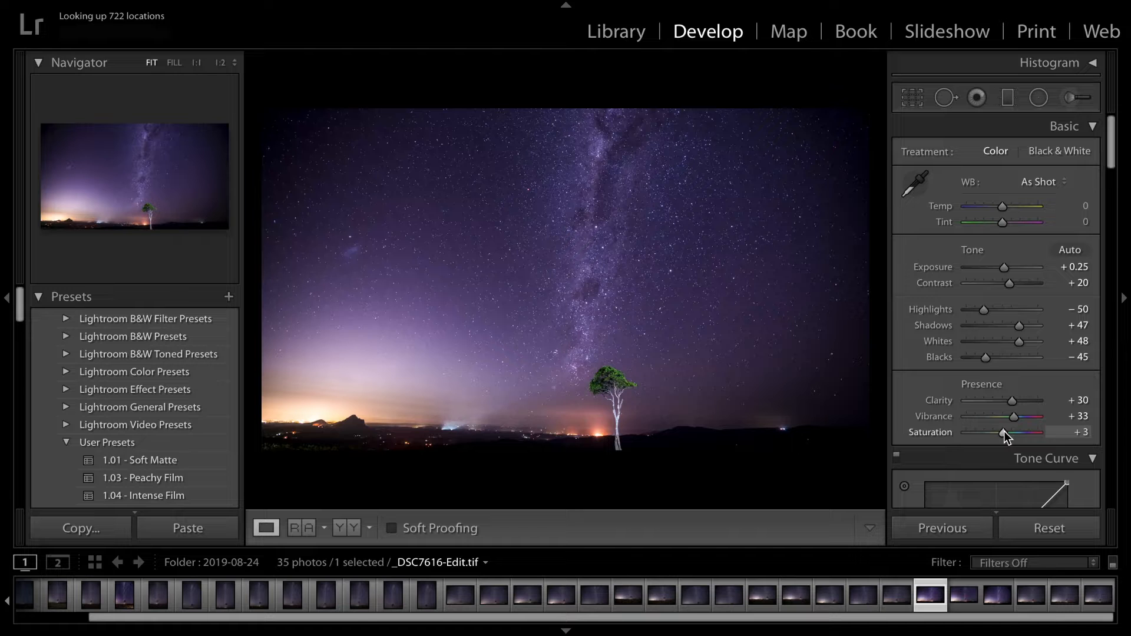
scroll(977, 394, down, 1)
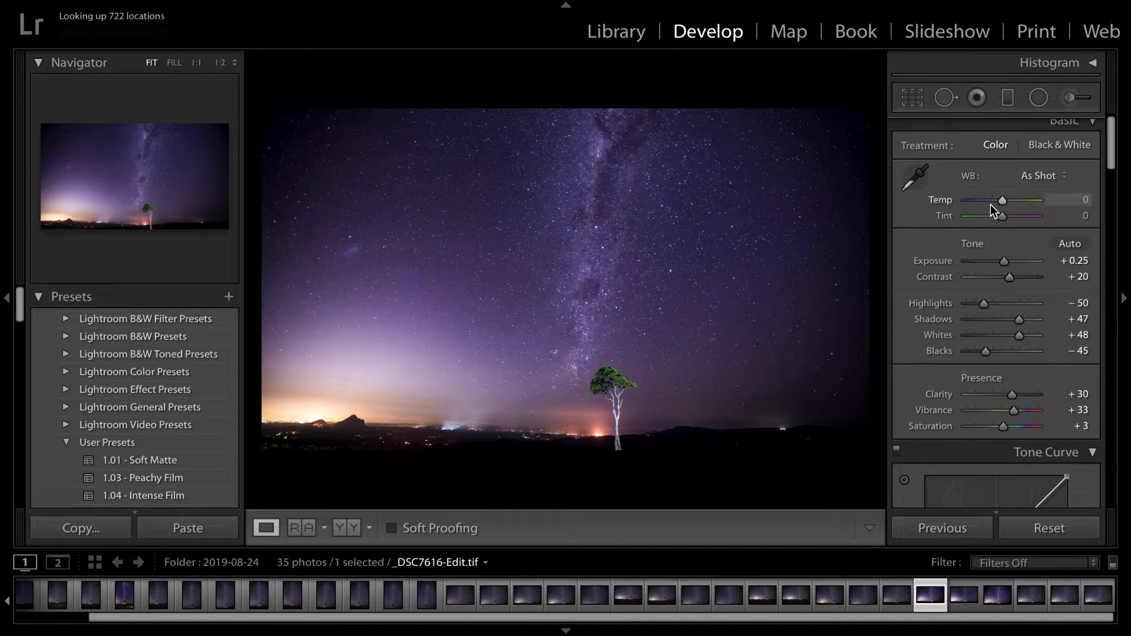
drag(1003, 203, 1006, 204)
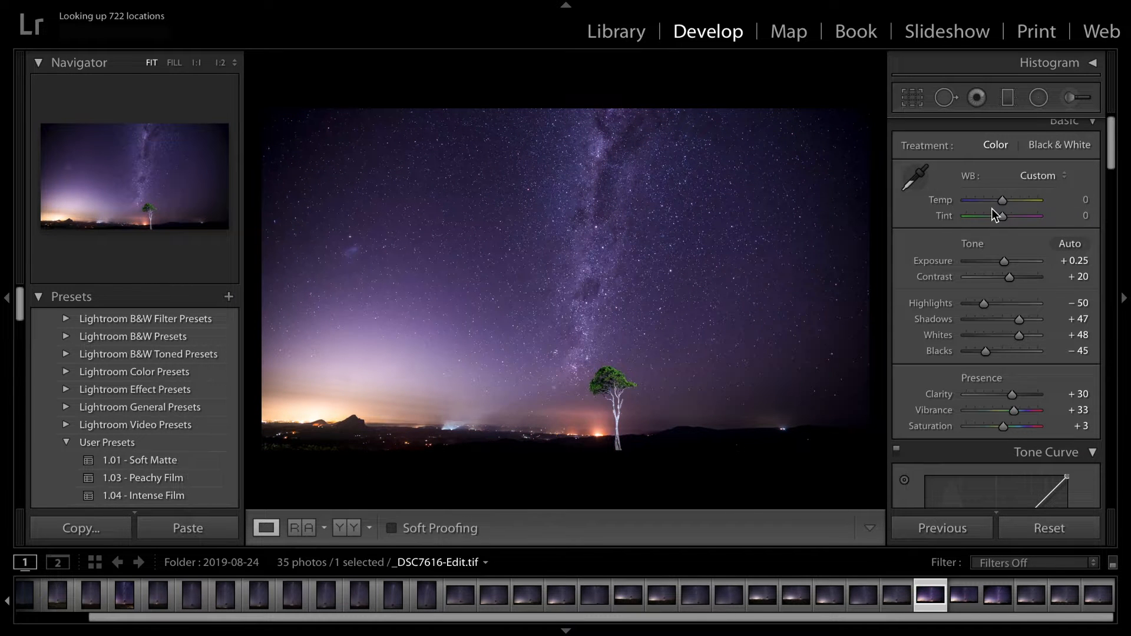
Enable profile corrections for the photo in the lens corrections
scroll(970, 270, down, 3)
scroll(970, 269, down, 10)
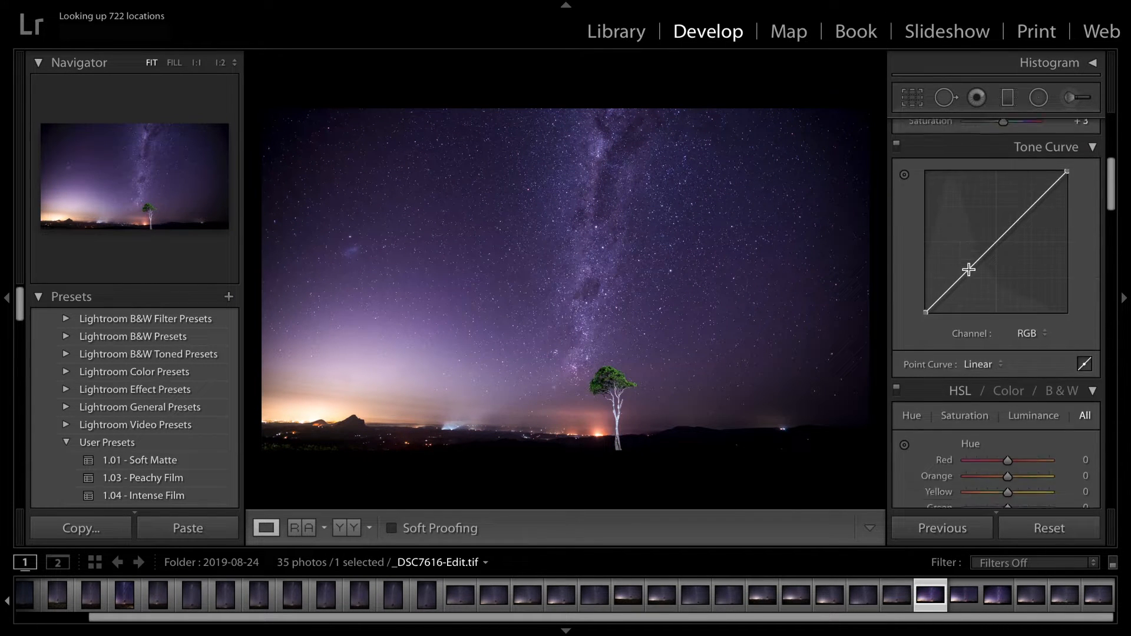
scroll(969, 268, down, 12)
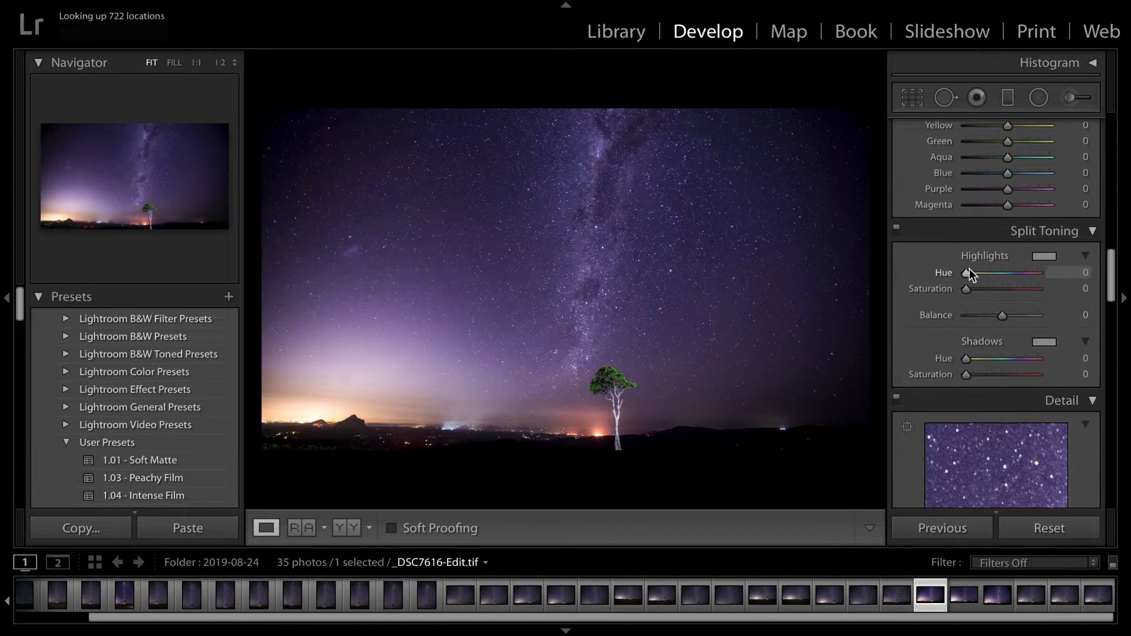
scroll(970, 270, down, 3)
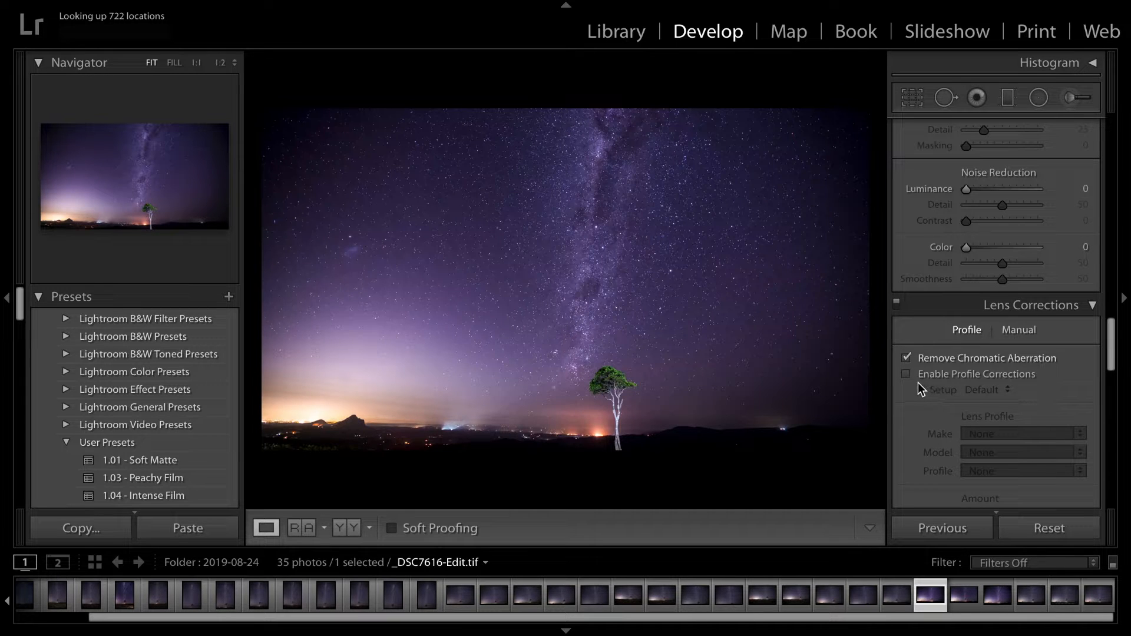
click(905, 374)
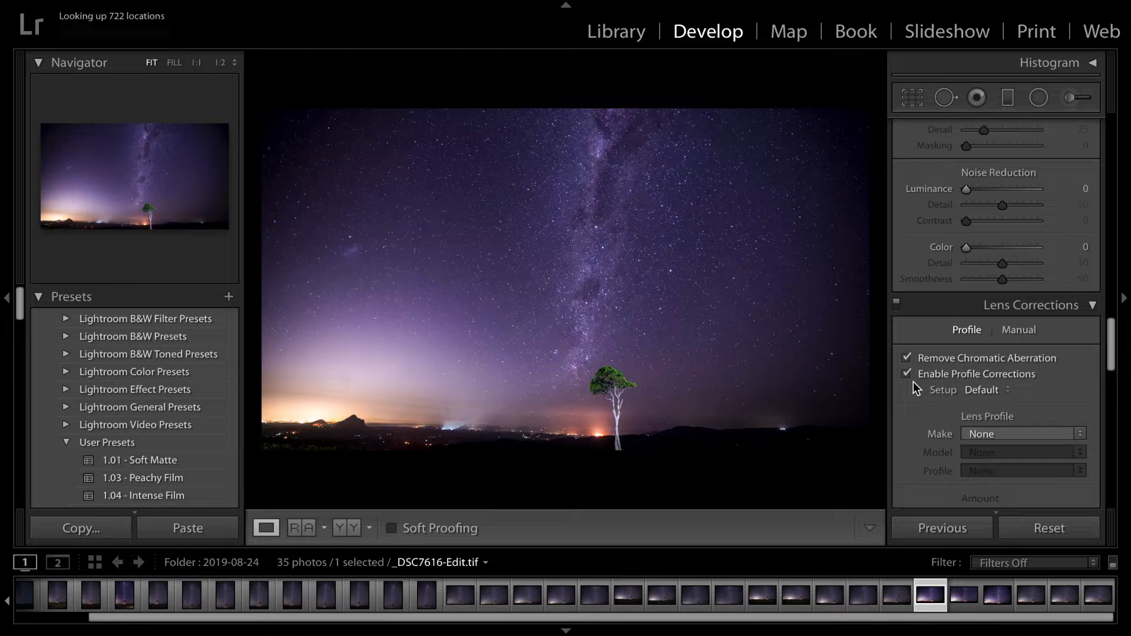
Choose Sony as the lens profile make and check the available models, keeping Sony DT 18-200mm f/3.5-6.3
click(980, 433)
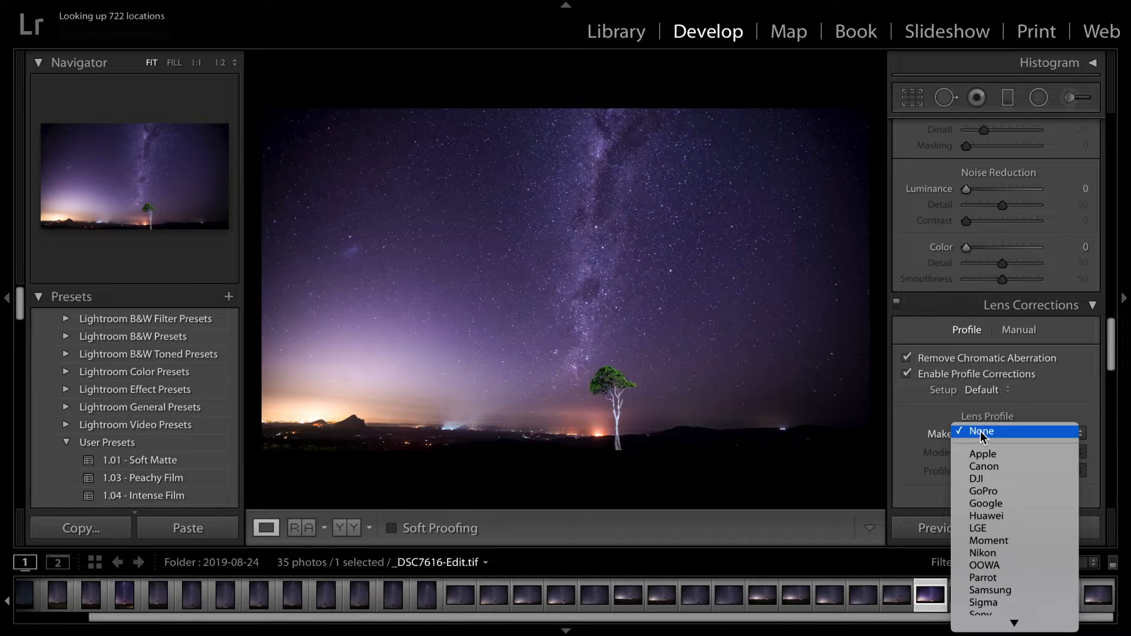
click(982, 434)
click(994, 435)
scroll(996, 466, down, 1)
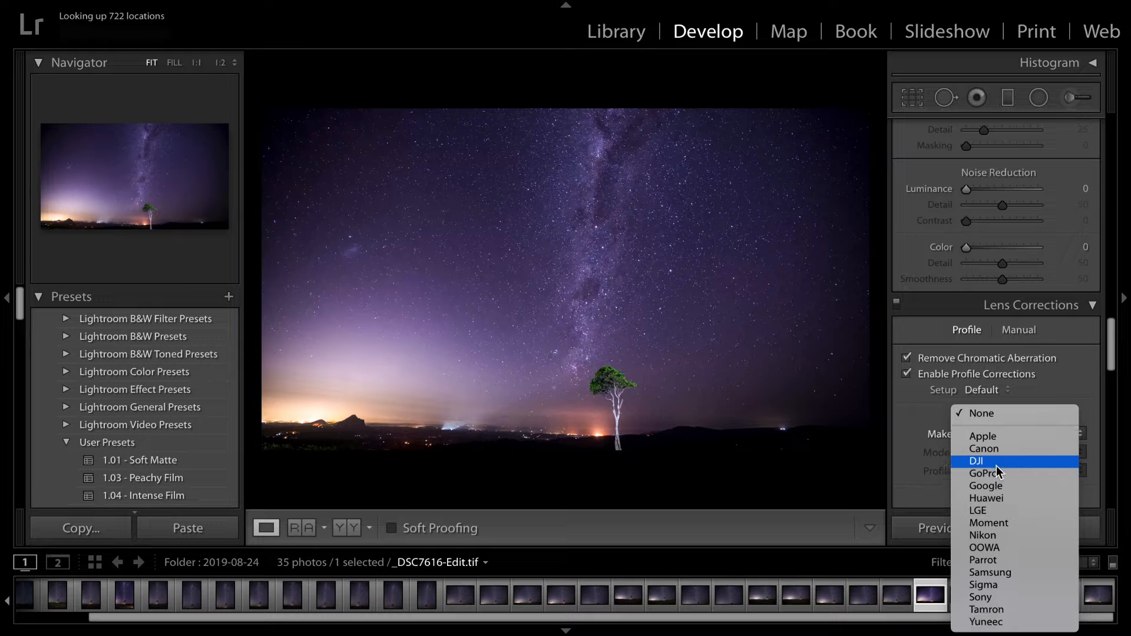
click(907, 375)
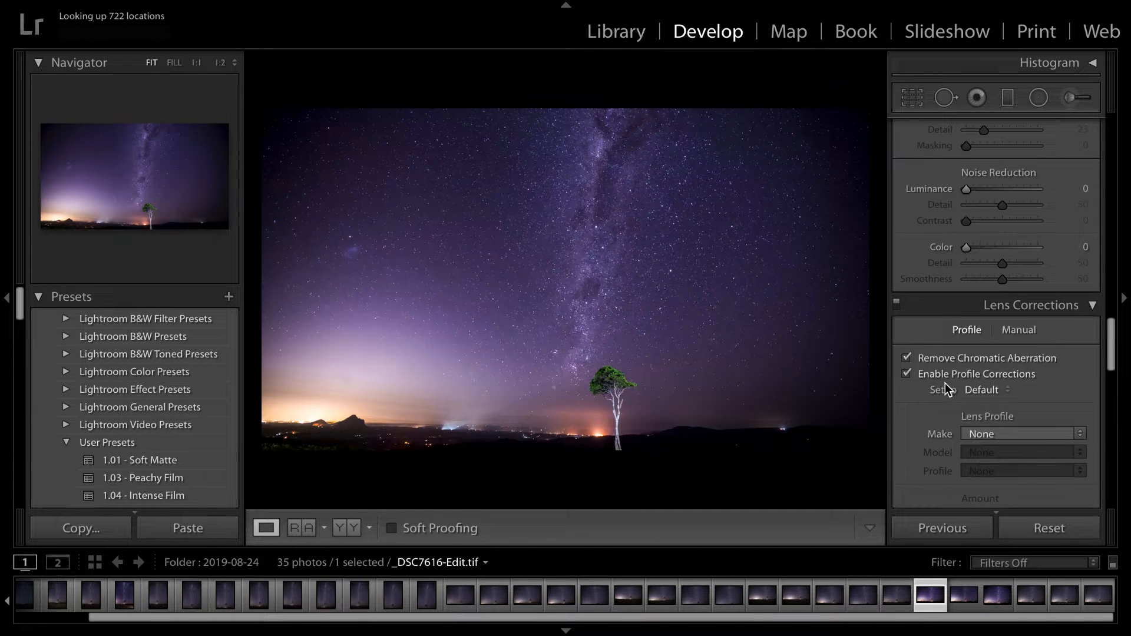
click(983, 434)
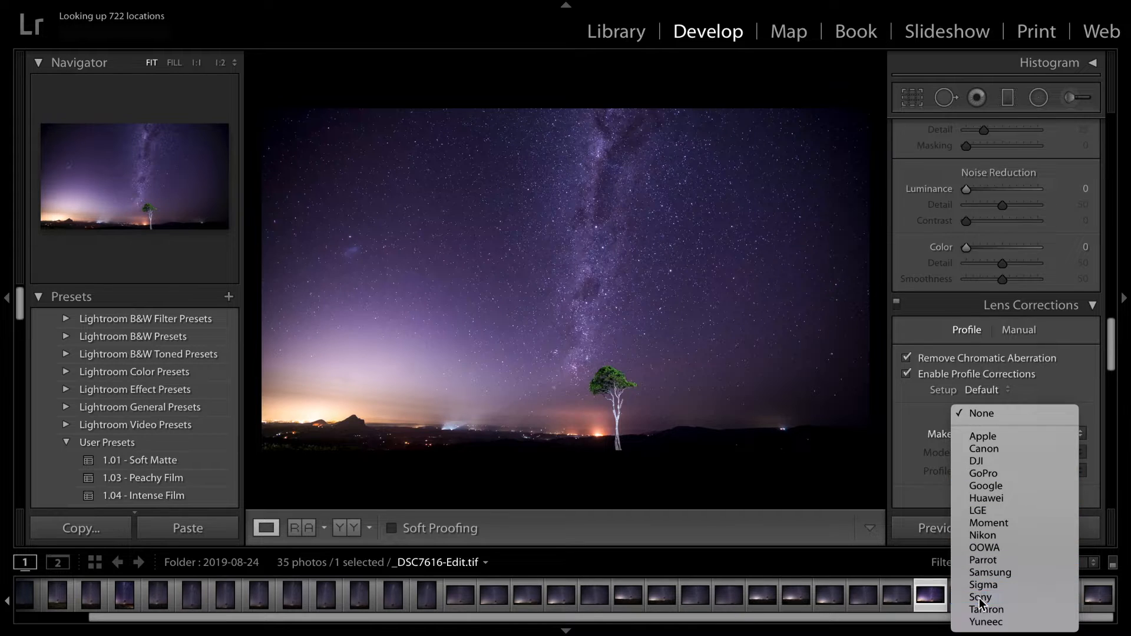
click(981, 602)
click(1030, 456)
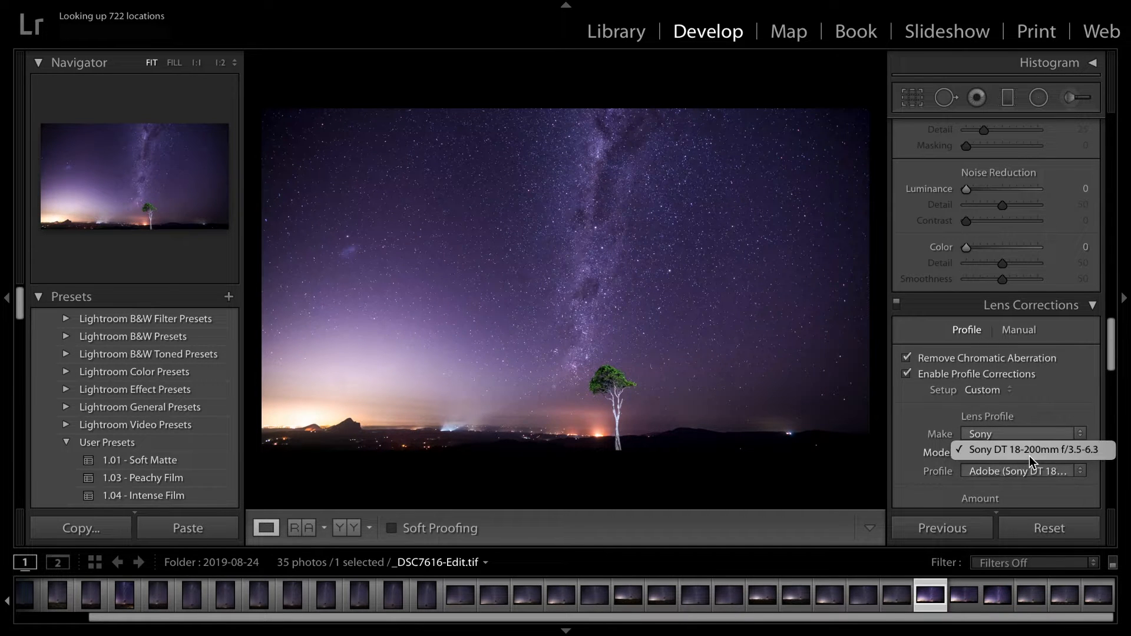
click(1077, 500)
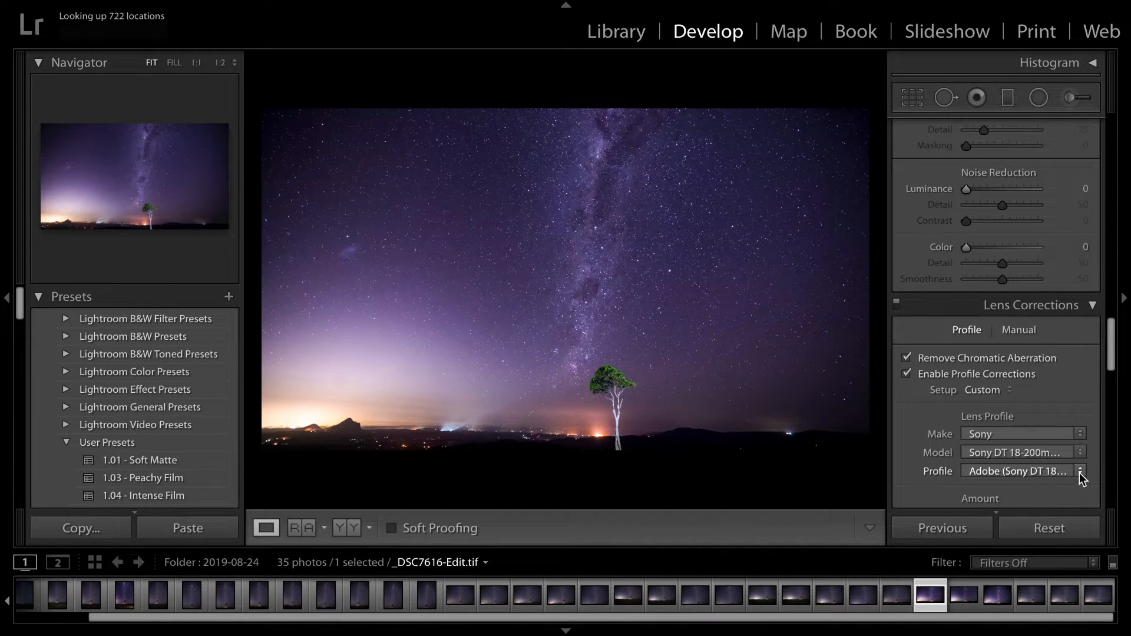
click(1080, 453)
click(1080, 451)
click(1080, 451)
click(1081, 454)
Paint an adjustment brush mask along the Milky Way from above the tree to the photo's upper edge and hide its overlay
click(1074, 98)
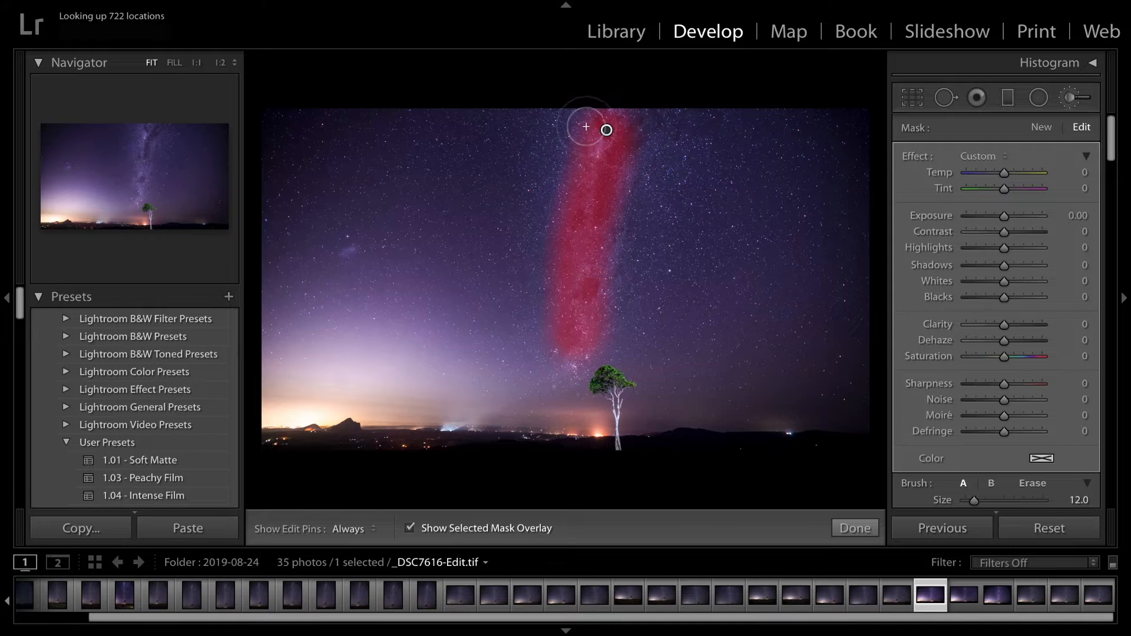
mouse_move(583, 156)
mouse_down()
mouse_move(577, 345)
mouse_move(605, 183)
mouse_move(640, 117)
mouse_up()
key(o)
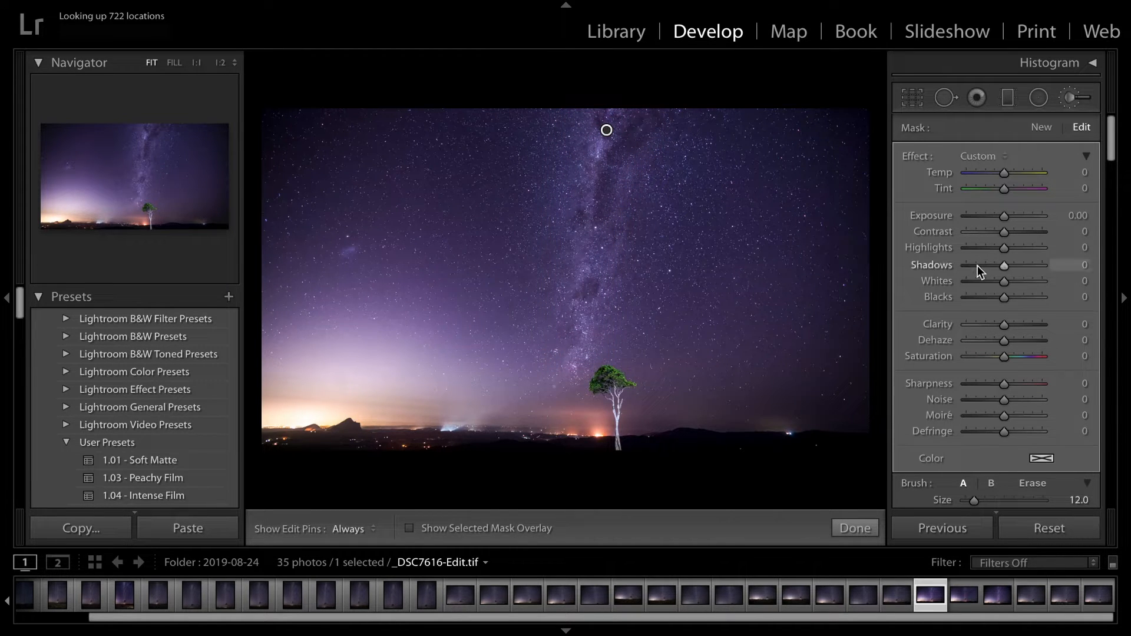
Set the Milky Way mask's Temp to 7, Tint to 5, Exposure to 0.03, Contrast to 35 and Clarity to 16
drag(1003, 176, 1004, 176)
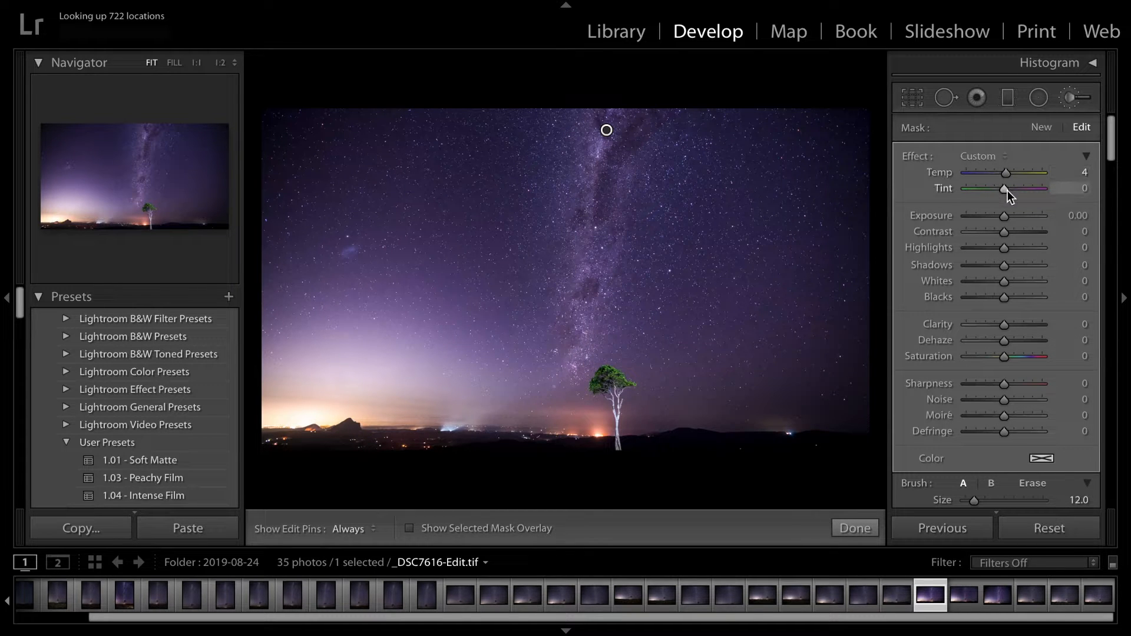
drag(1006, 190, 1010, 190)
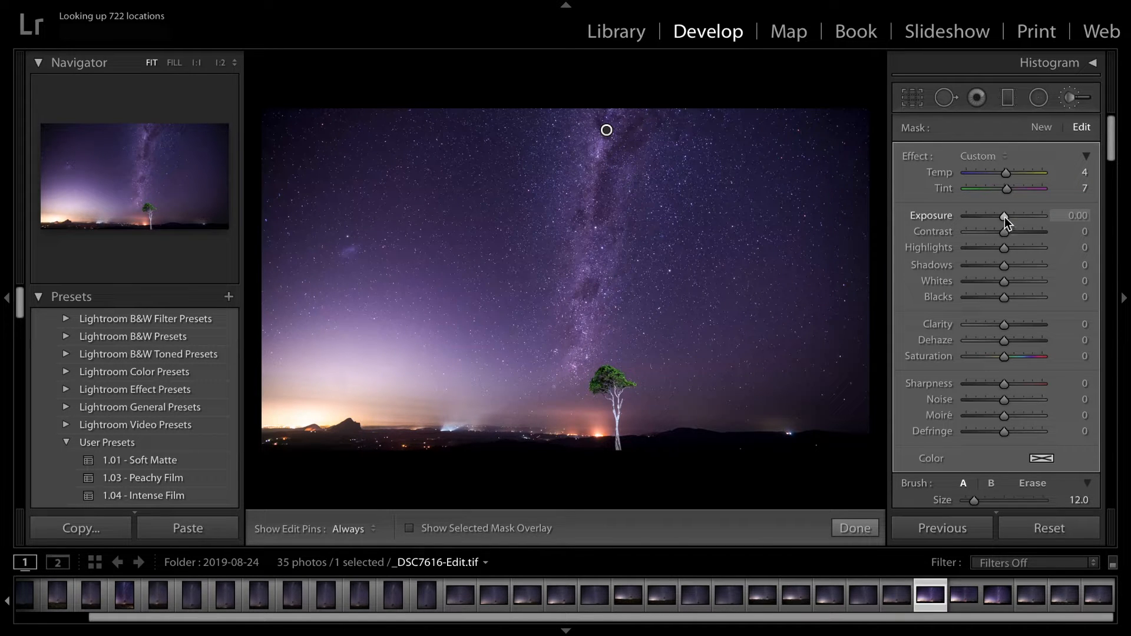
drag(1005, 217, 1018, 233)
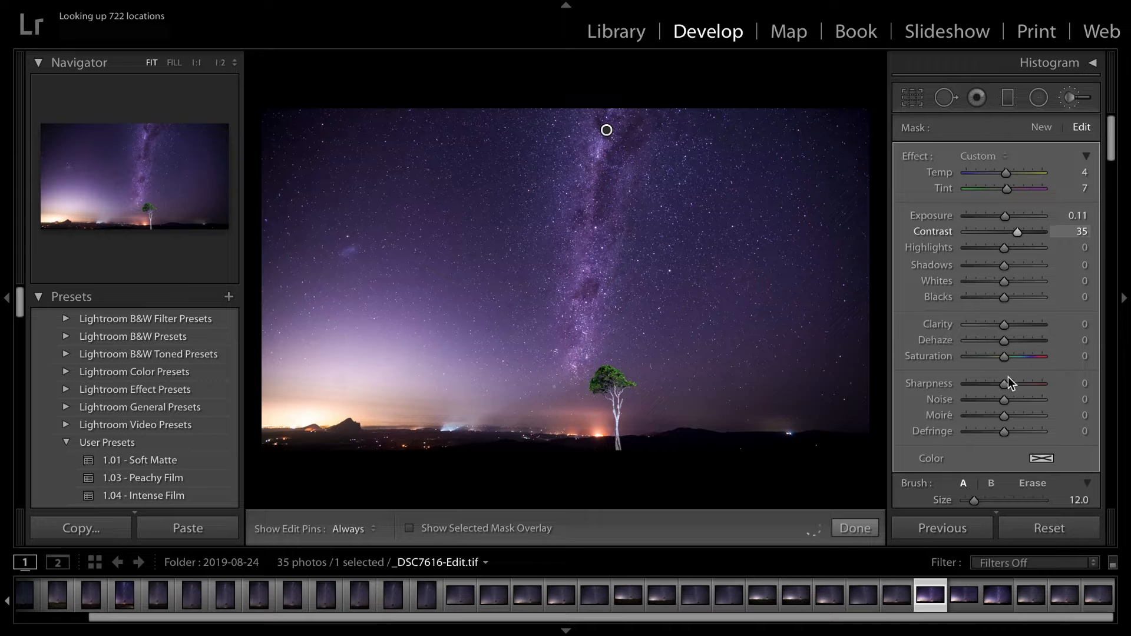
drag(1006, 321, 1010, 321)
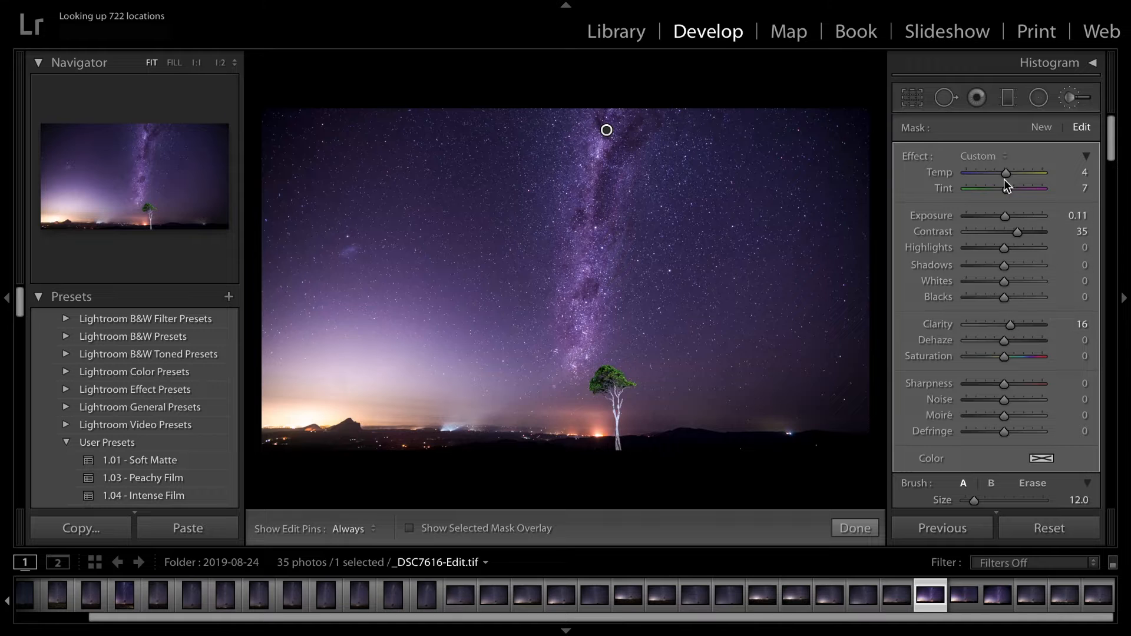
drag(1006, 171, 1007, 172)
drag(1009, 213, 1006, 191)
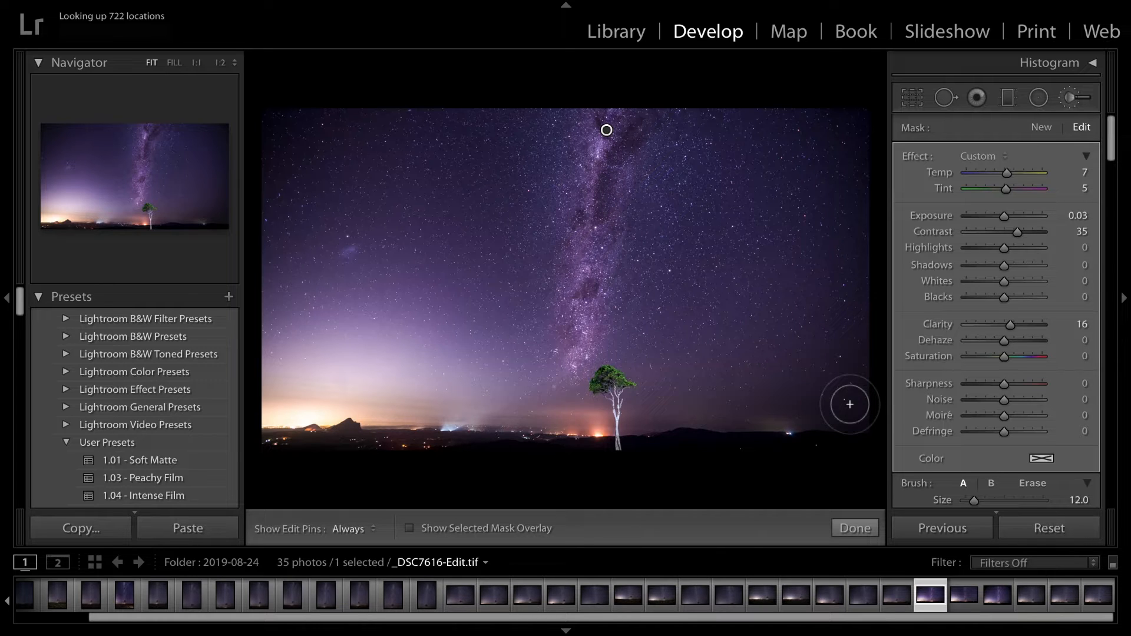
Compare the photo with and without the brush adjustment, finish the brush edit and compare the result with the original
scroll(921, 309, down, 5)
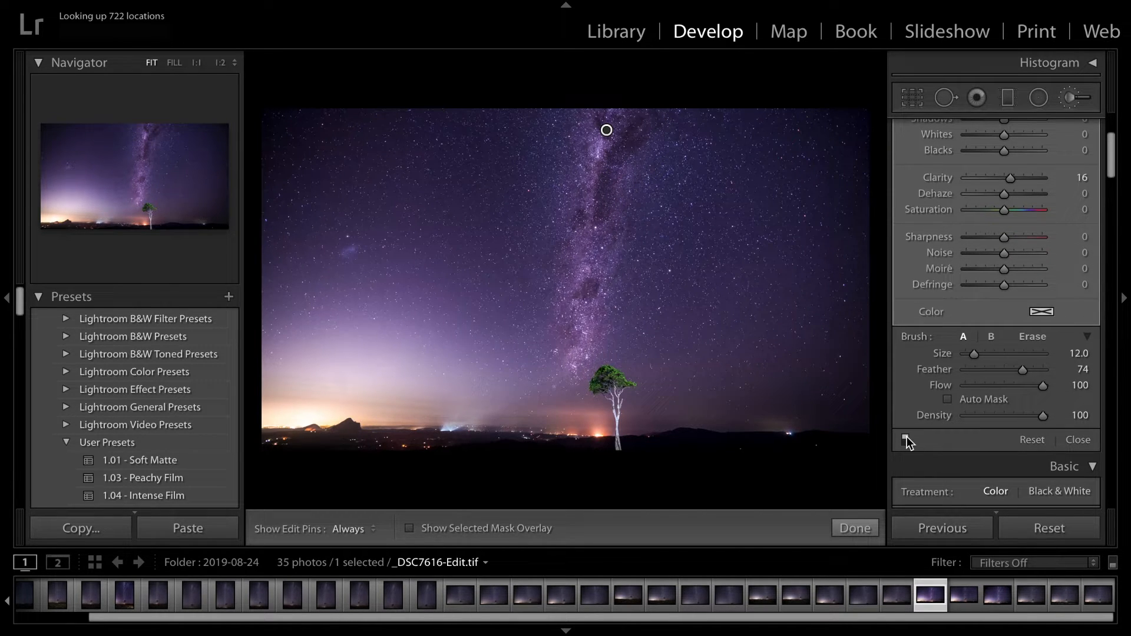
click(906, 439)
click(906, 440)
scroll(993, 253, up, 4)
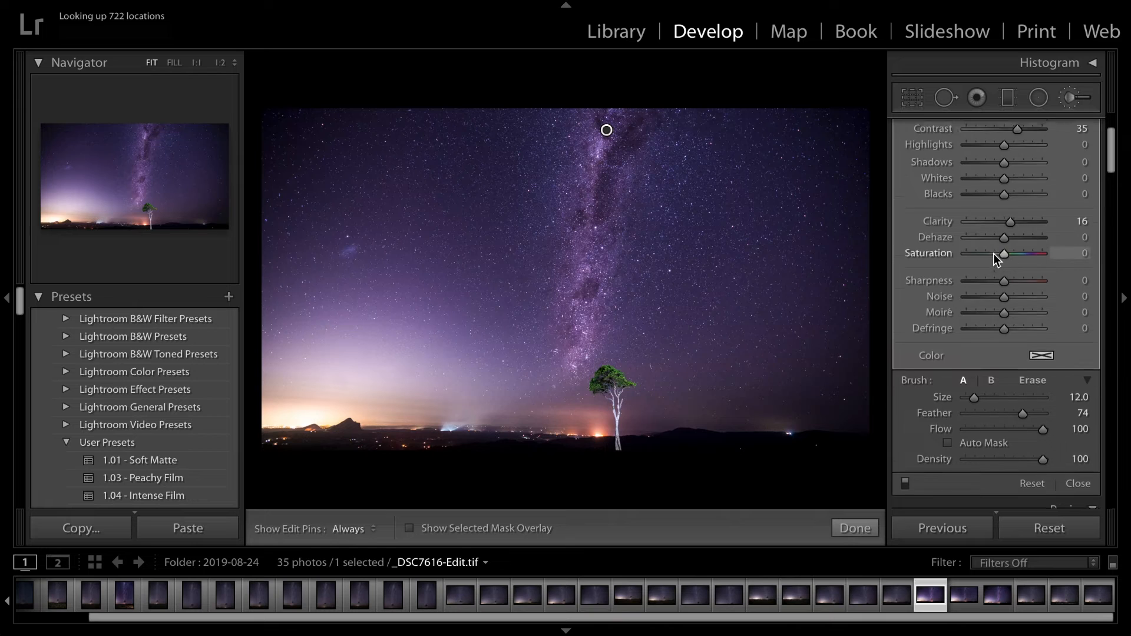
click(855, 528)
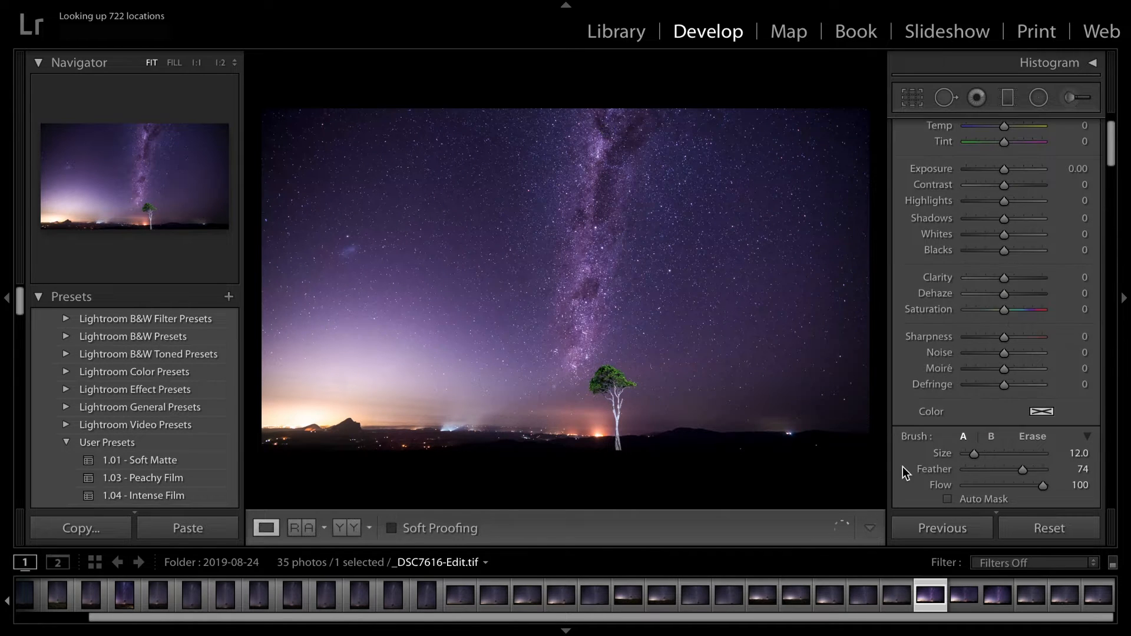
key(backslash)
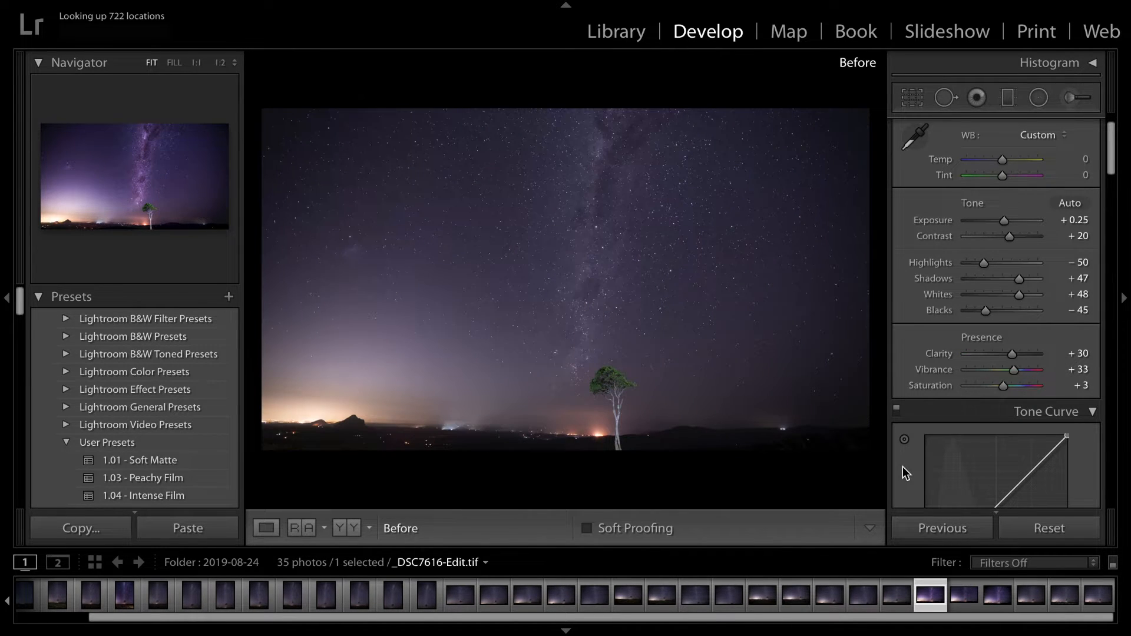
key(backslash)
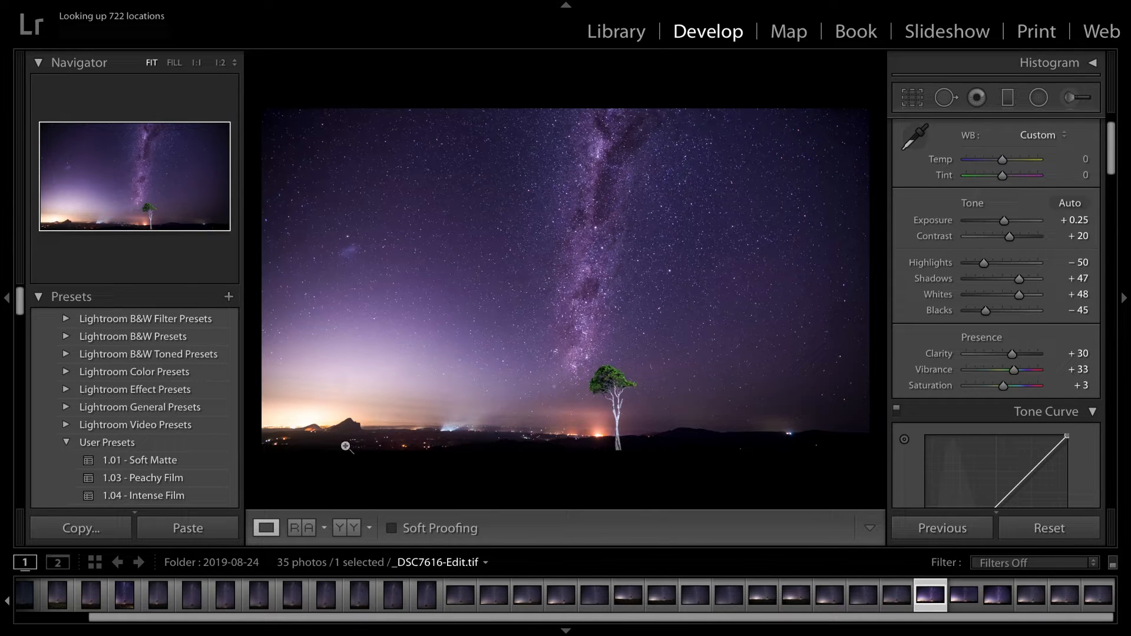
Open the photo in Adobe Photoshop 2020 as a copy with Lightroom adjustments
right_click(262, 112)
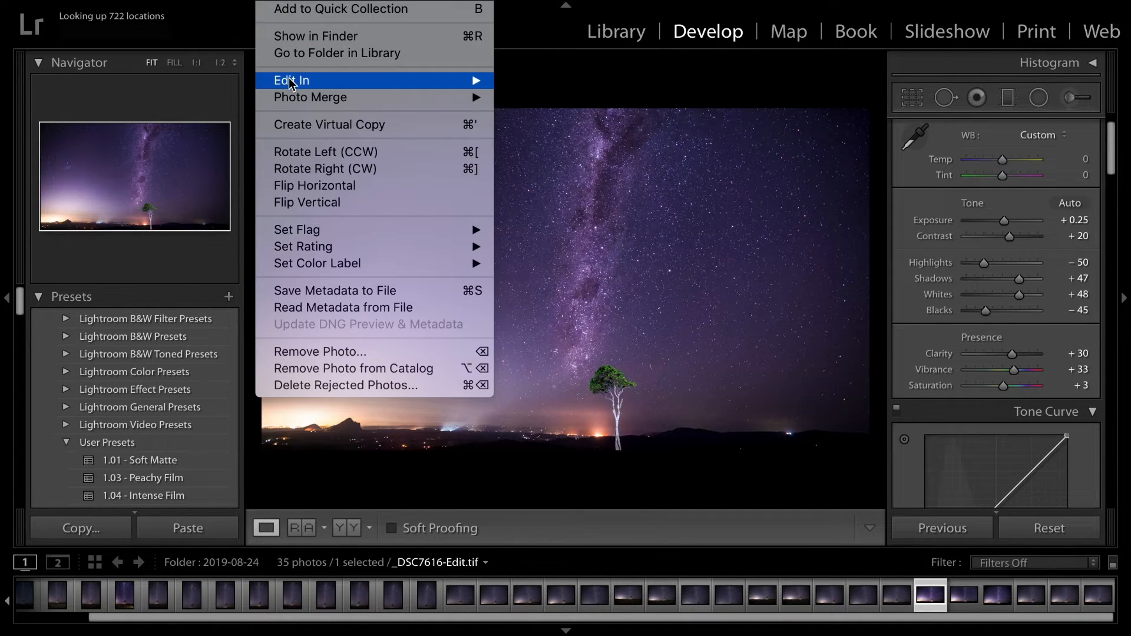
mouse_move(483, 81)
click(530, 82)
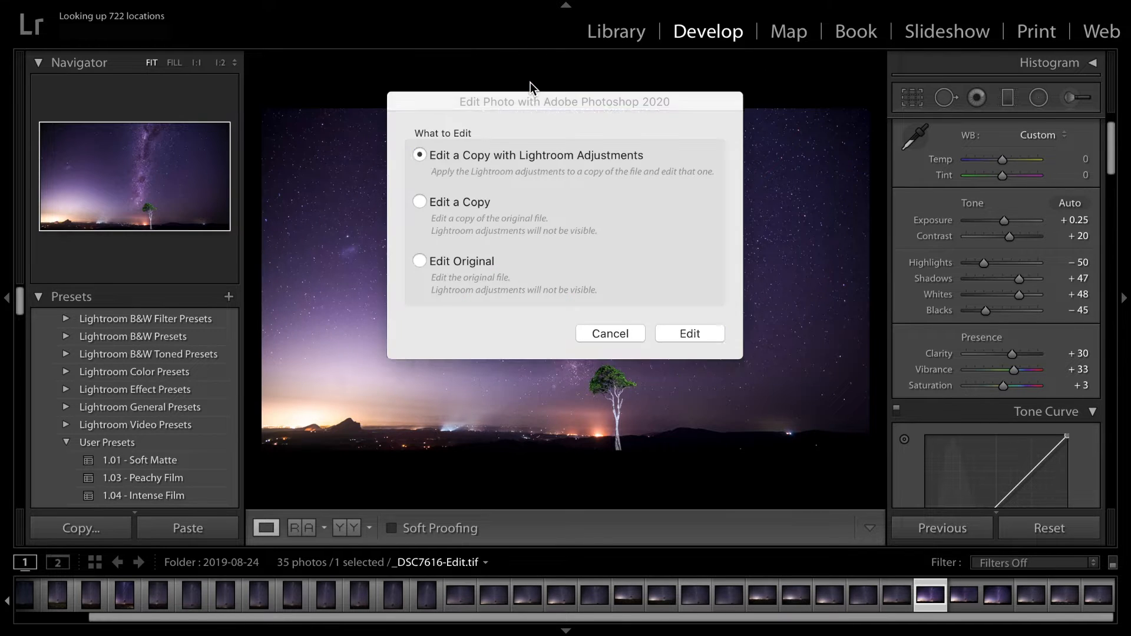
click(663, 330)
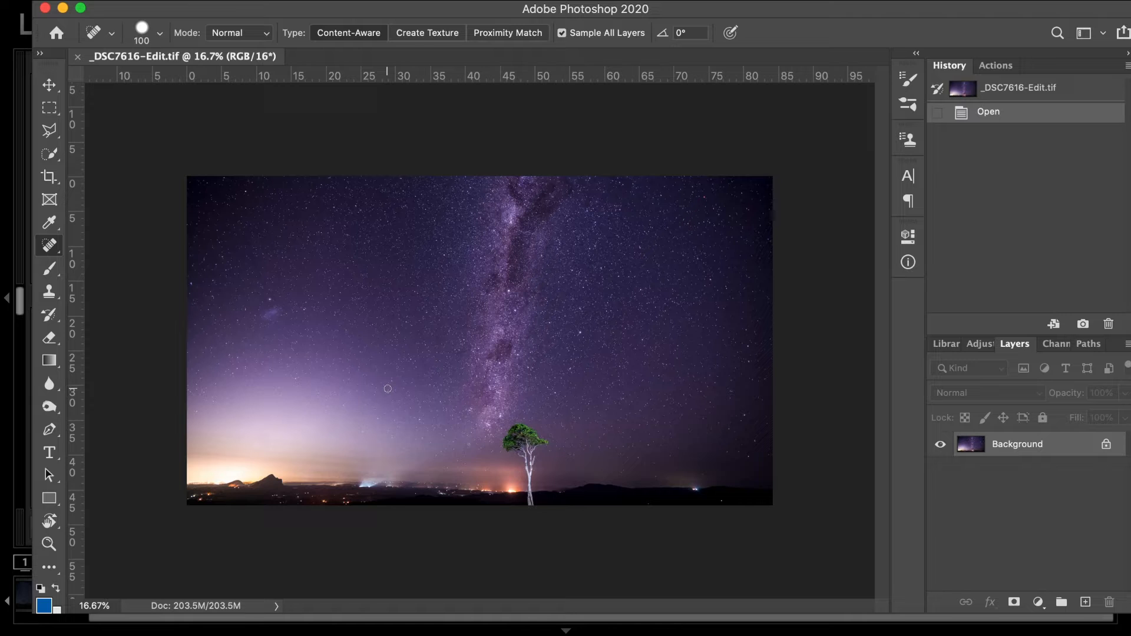
Remove the distracting city lights from the dark foreground below the horizon with the Spot Healing Brush
key(super+plus)
key(super+plus)
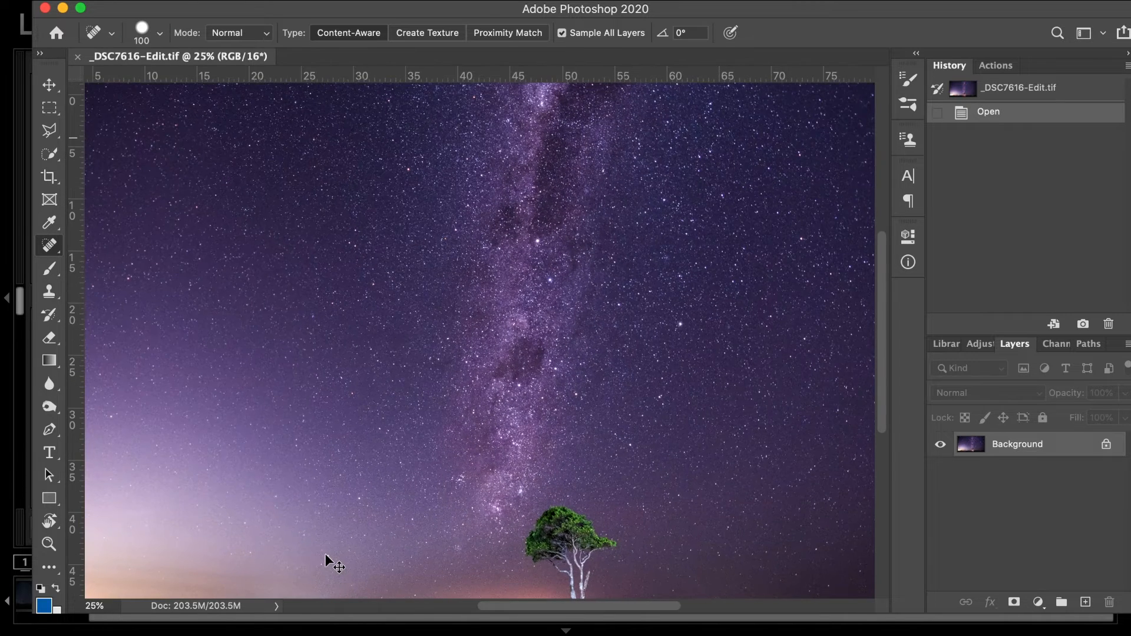
scroll(326, 555, down, 5)
scroll(326, 555, up, 3)
scroll(326, 554, left, 3)
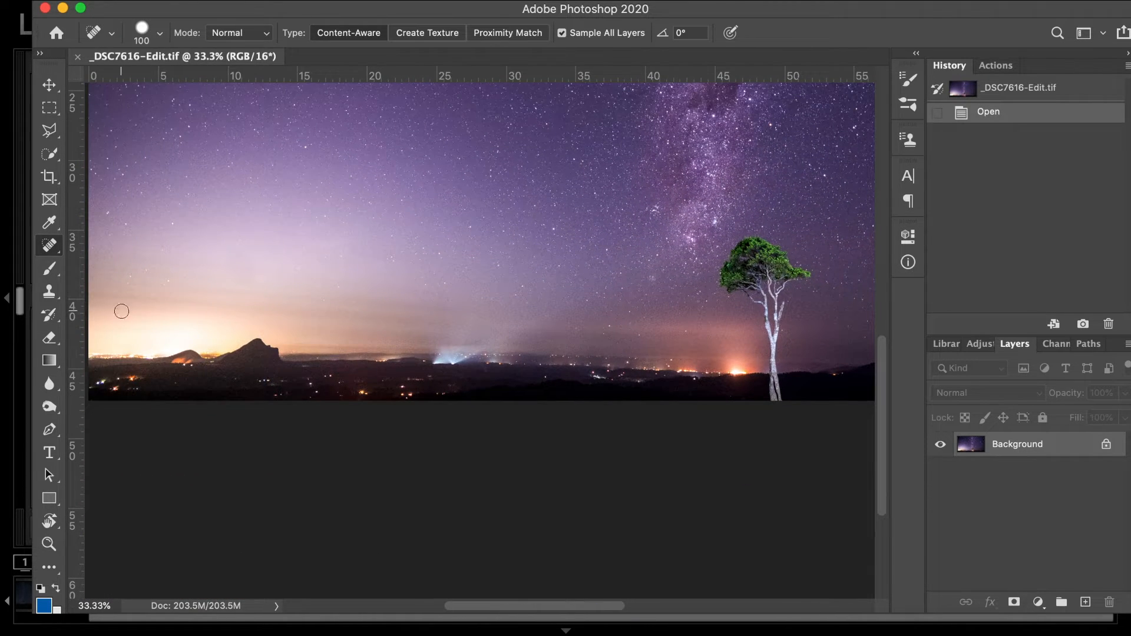
mouse_move(140, 380)
mouse_down()
mouse_move(92, 385)
mouse_move(165, 391)
mouse_up()
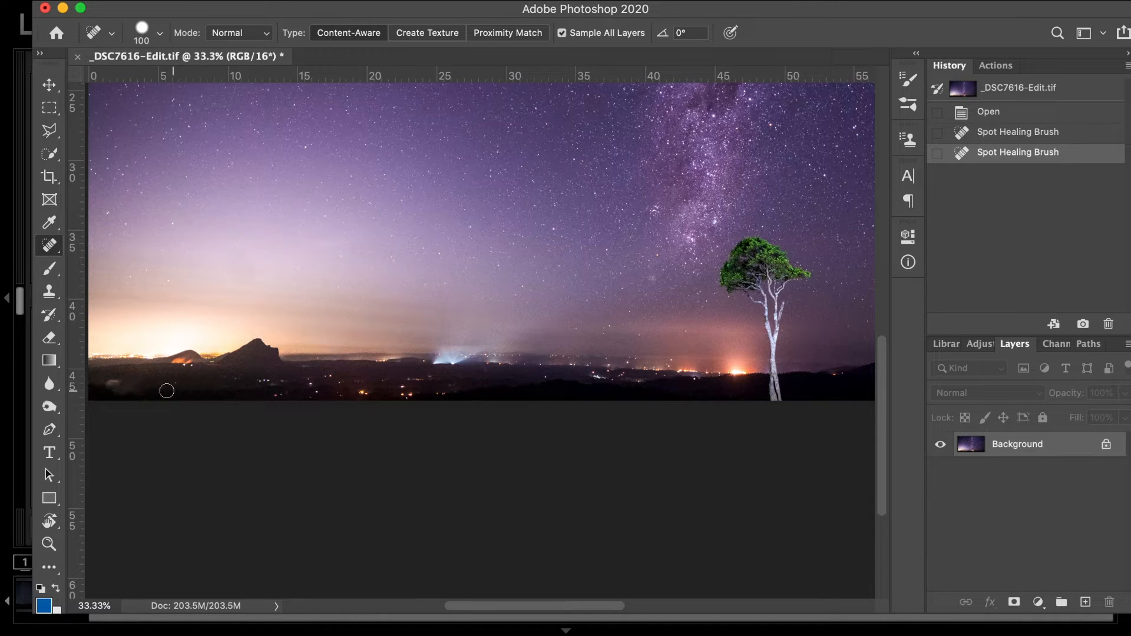
click(109, 387)
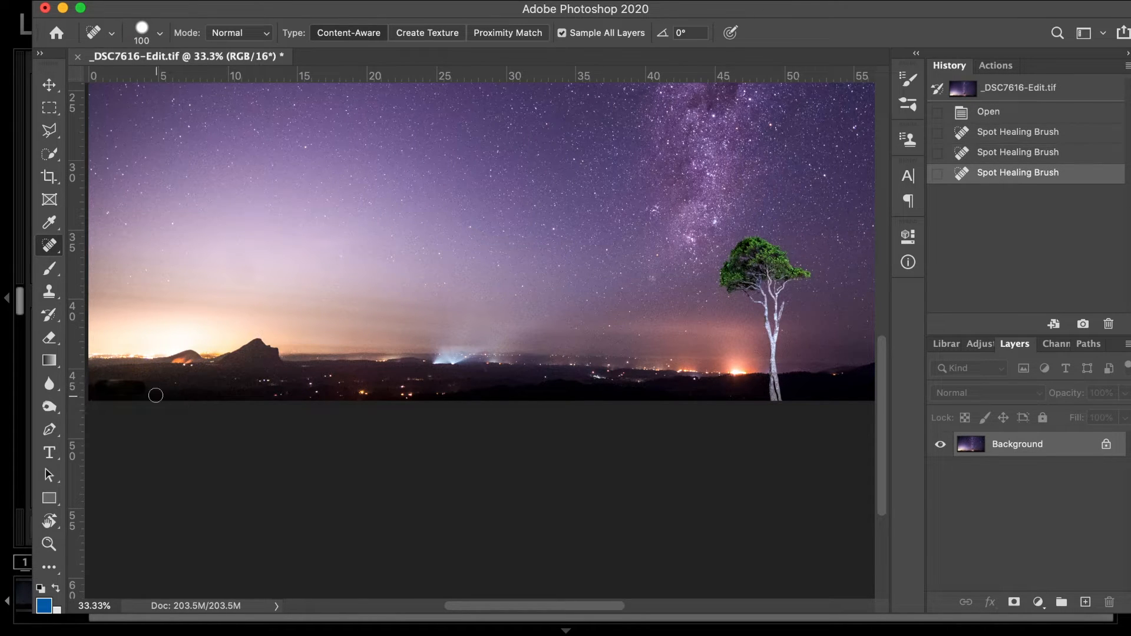
click(271, 387)
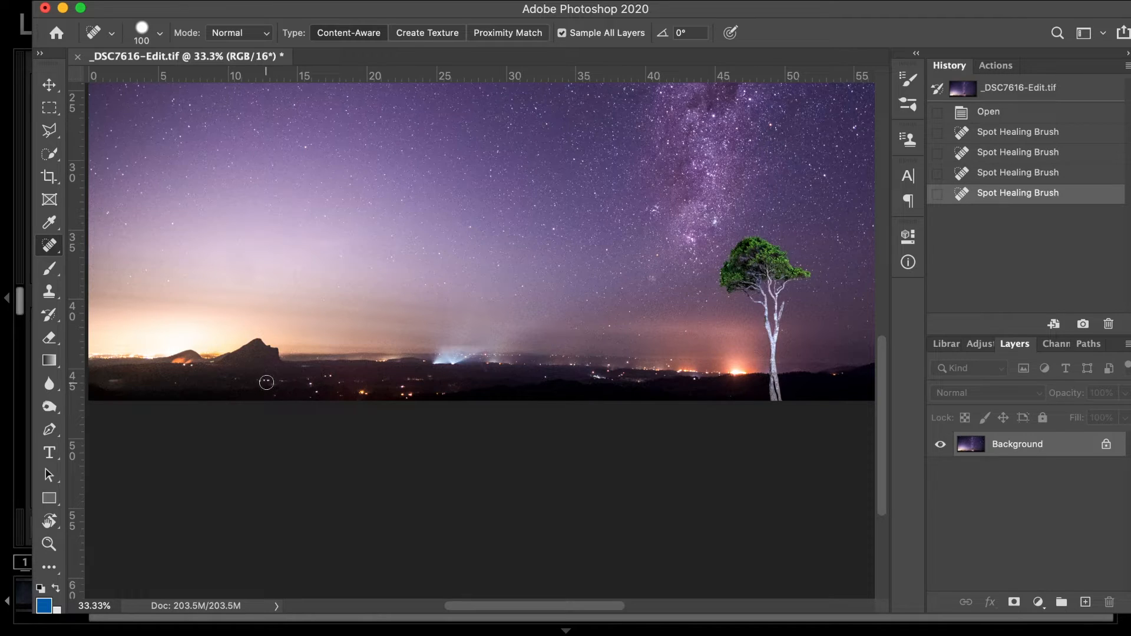
click(302, 389)
click(316, 393)
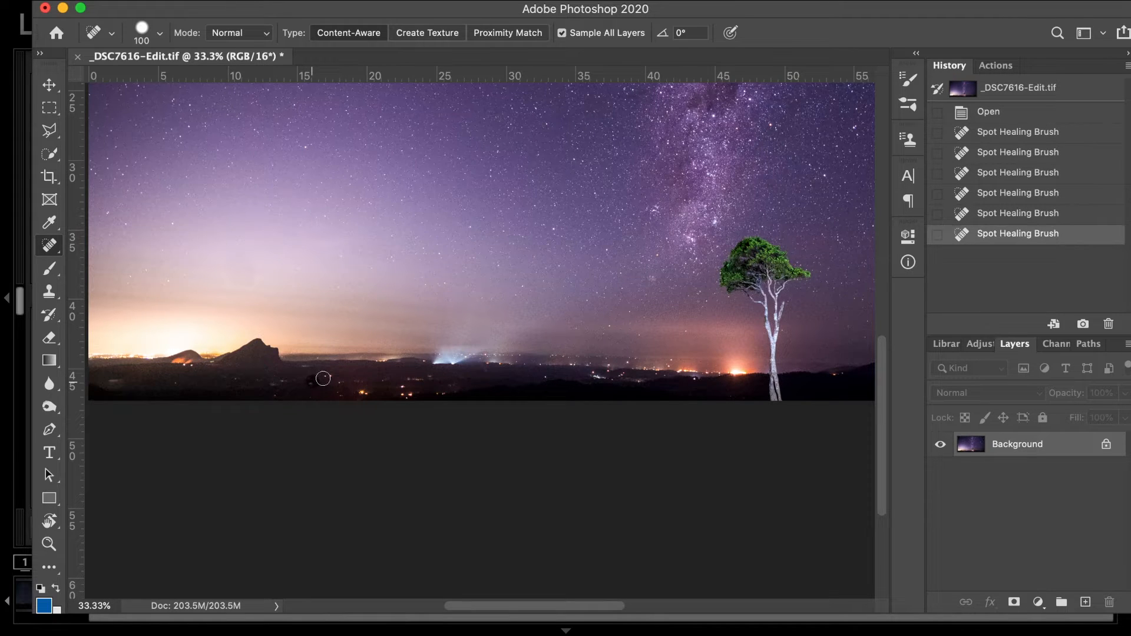
click(321, 379)
click(365, 391)
click(370, 395)
click(338, 381)
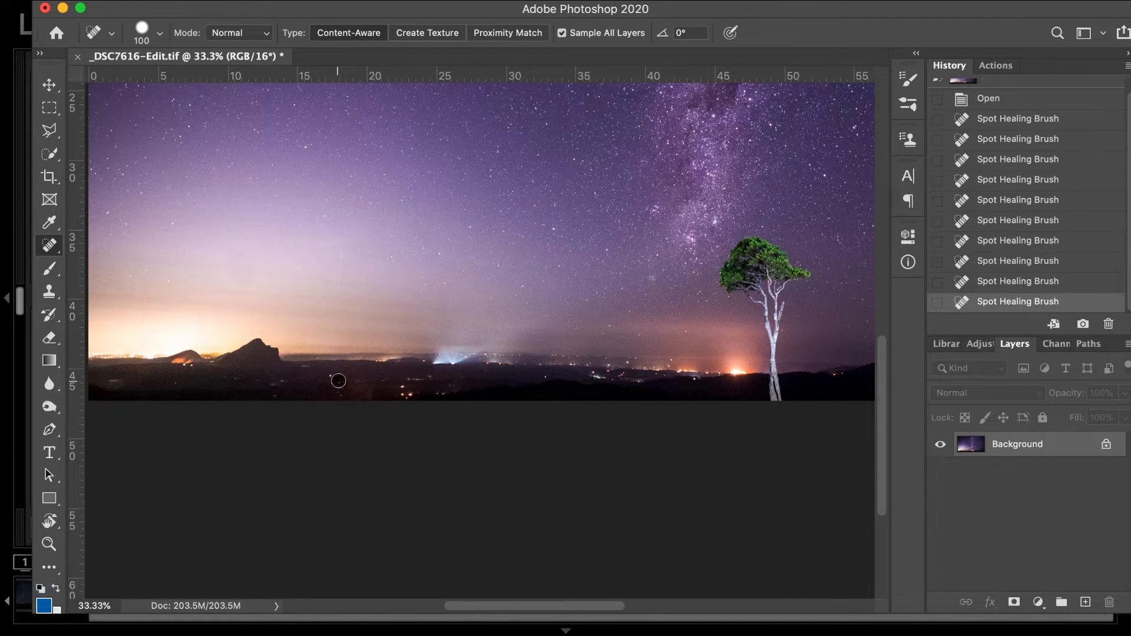
click(334, 379)
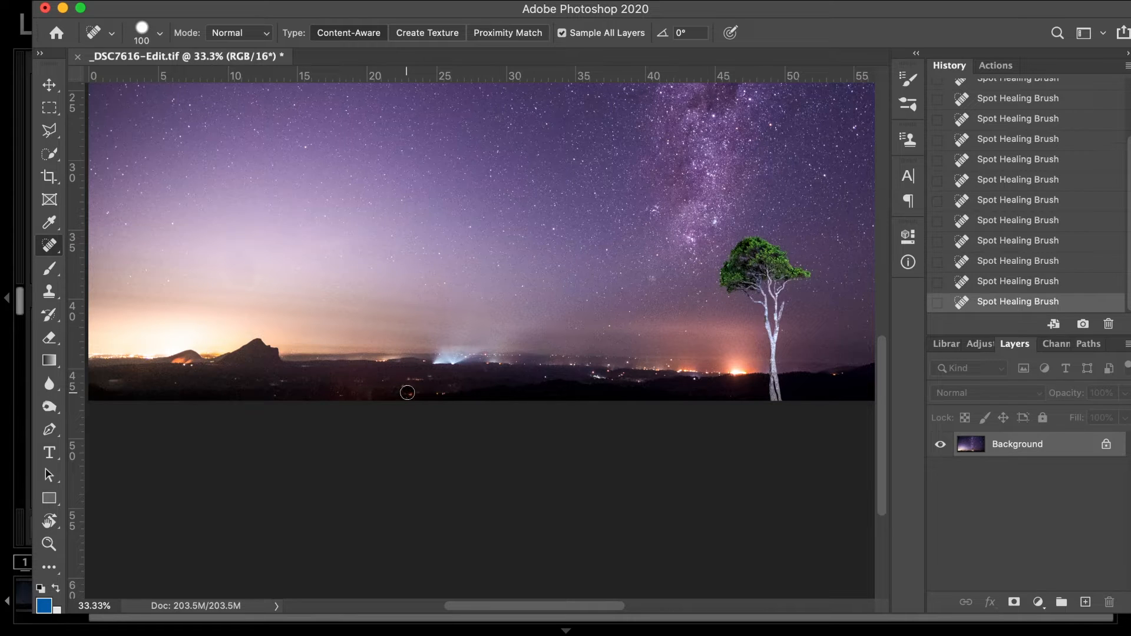
click(454, 392)
click(178, 382)
key(super+minus)
key(super+minus)
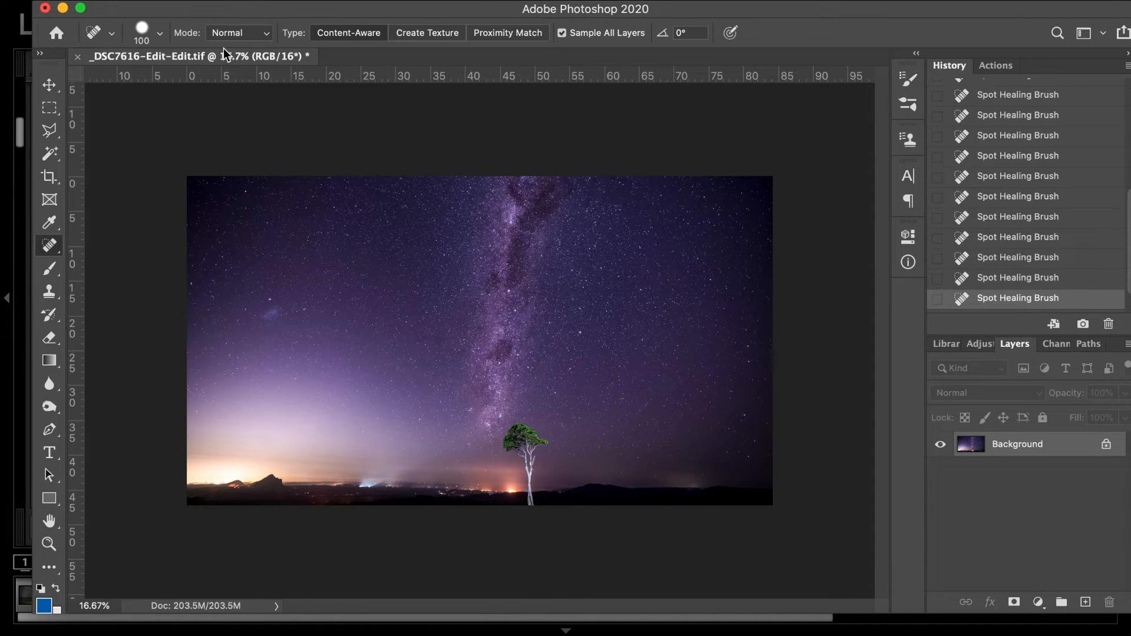
Extend the canvas downward by anchoring it at top centre and setting its height to 50 cm
click(228, 2)
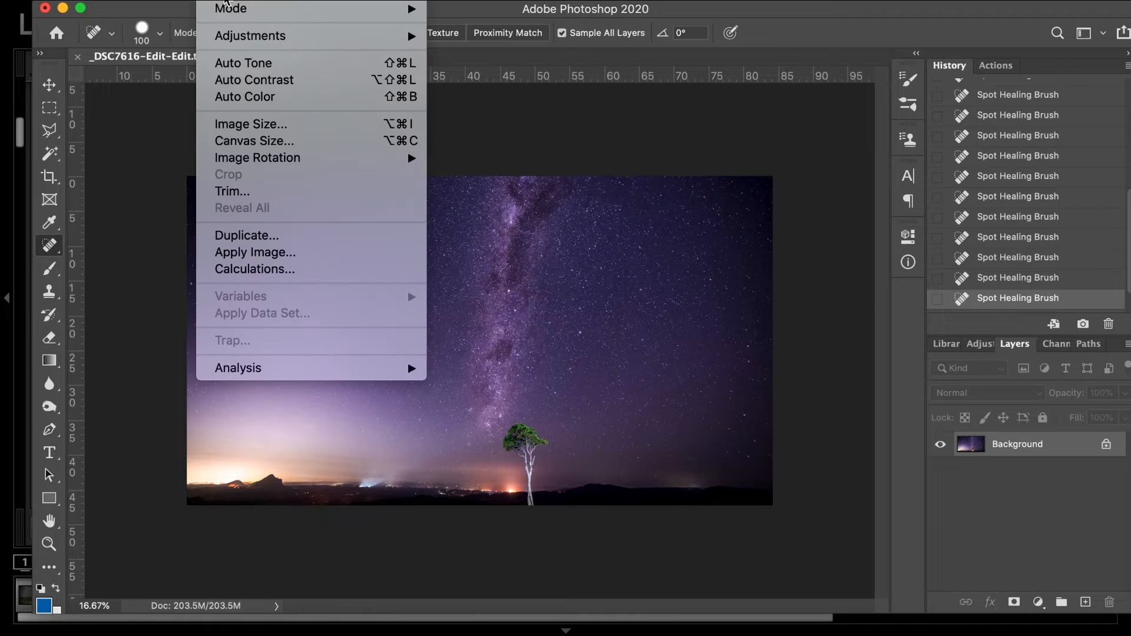
click(252, 141)
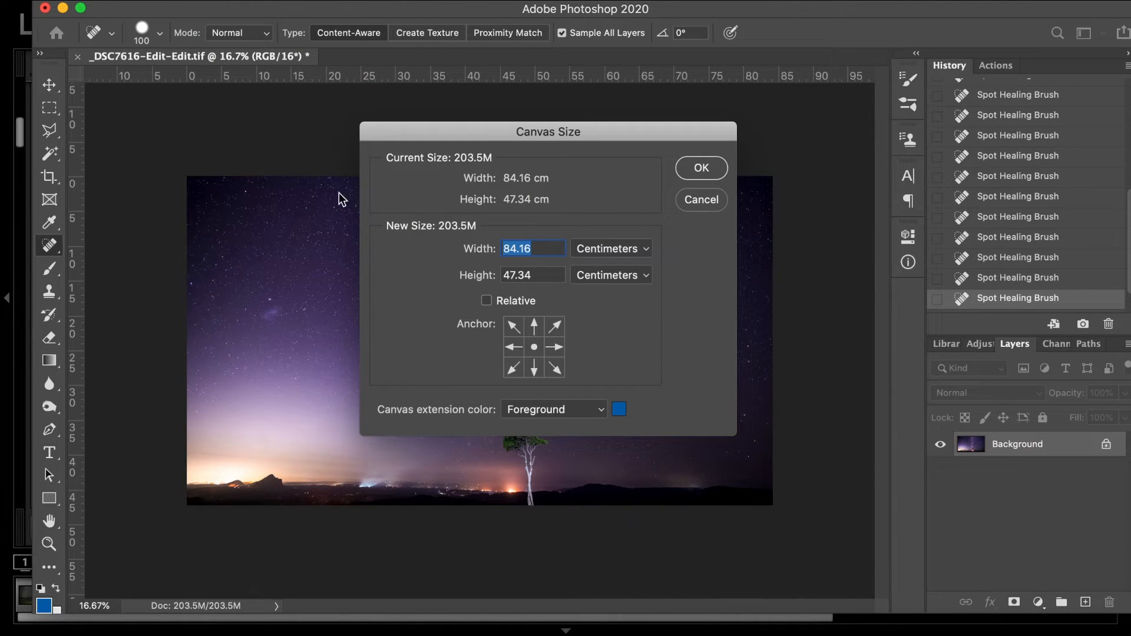
click(538, 330)
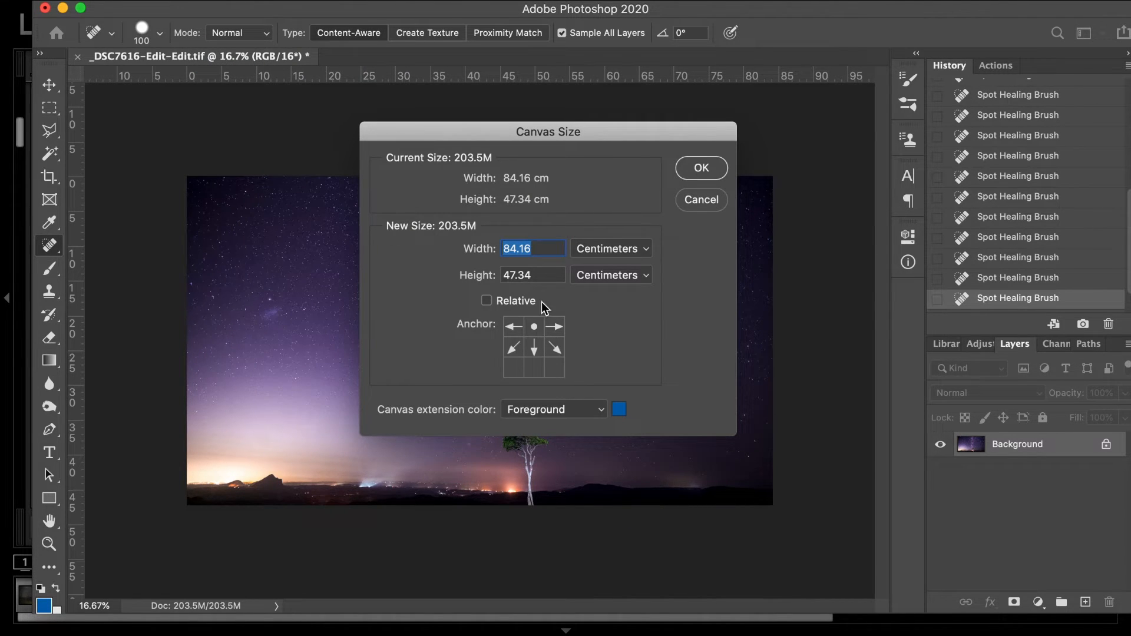
click(542, 274)
text(50)
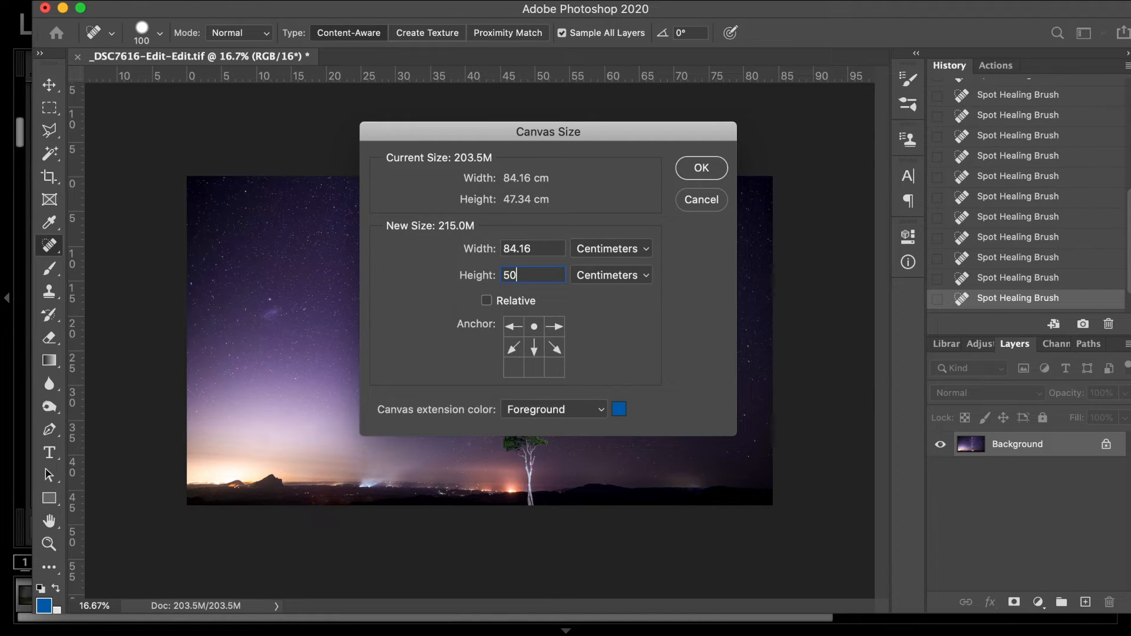
key(Tab)
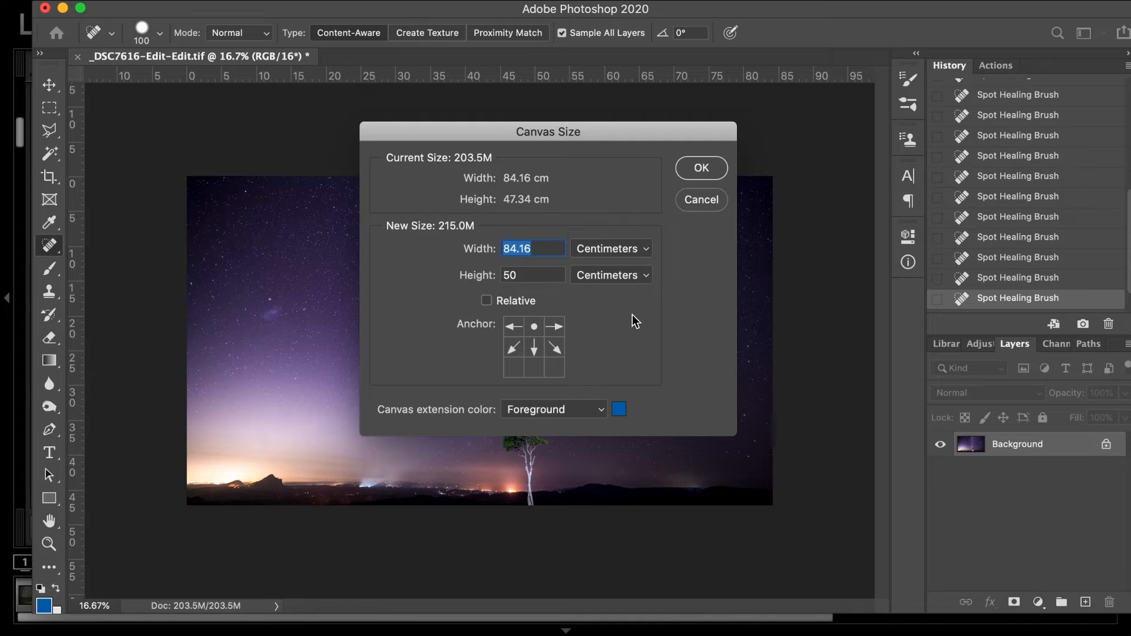
click(699, 177)
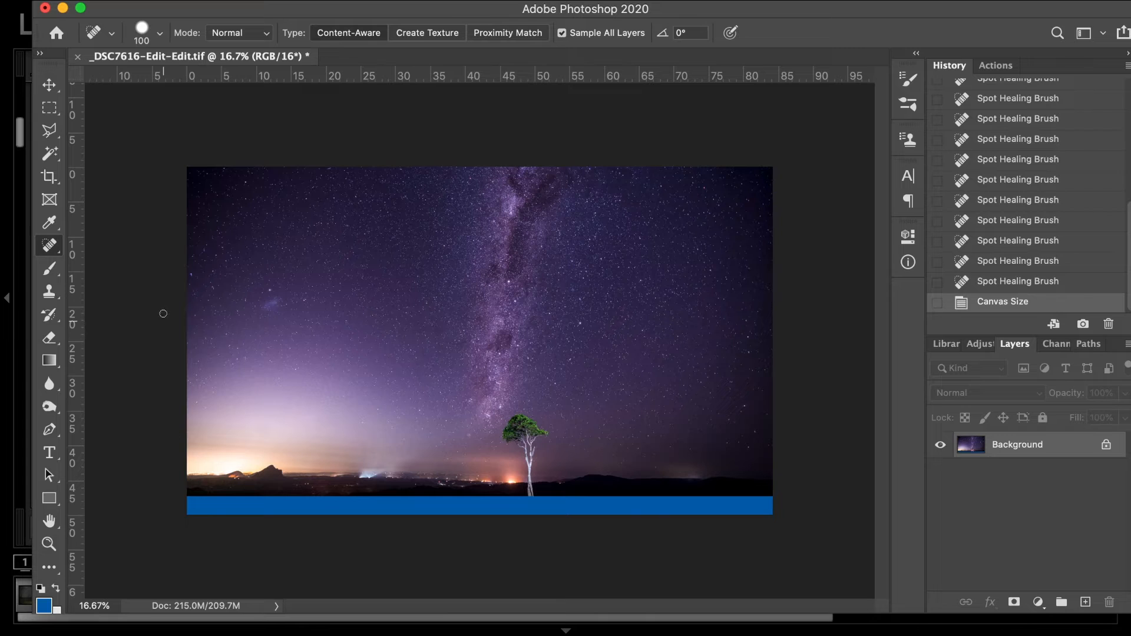
Select the blue strip below the photo with the Magic Wand, fill it with Content-Aware Fill on a new layer and deselect
click(51, 154)
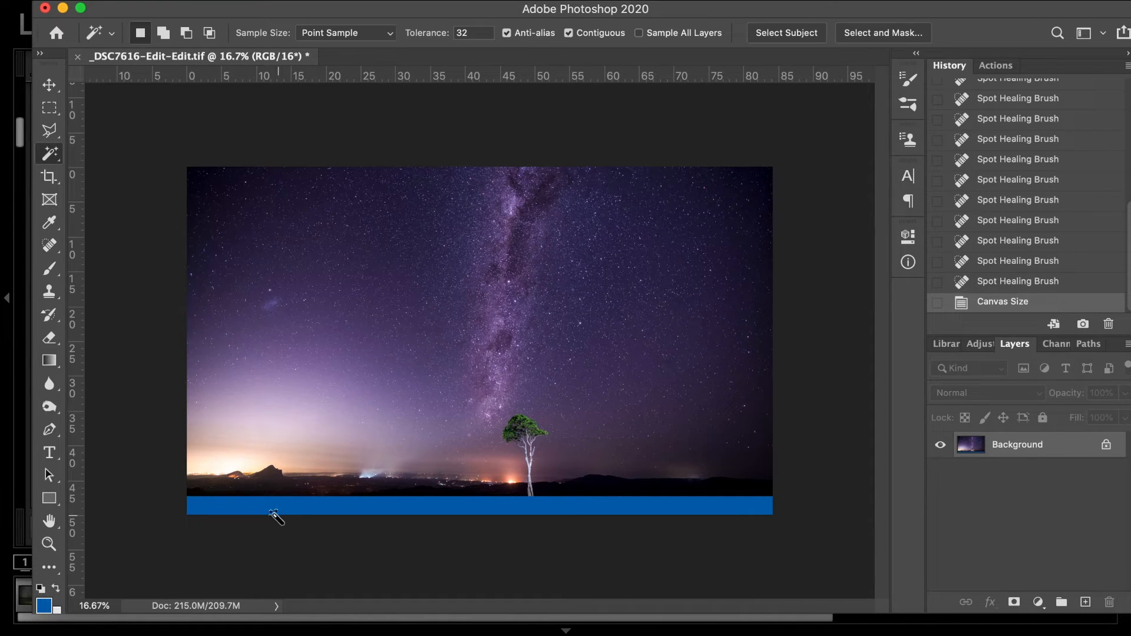
click(268, 510)
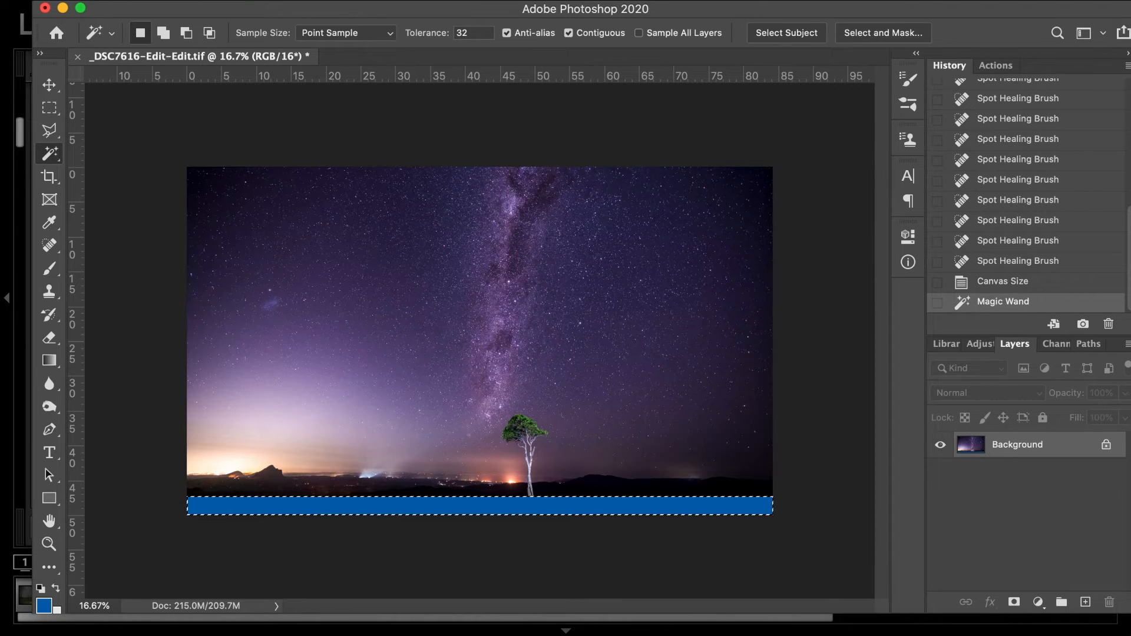
click(176, 1)
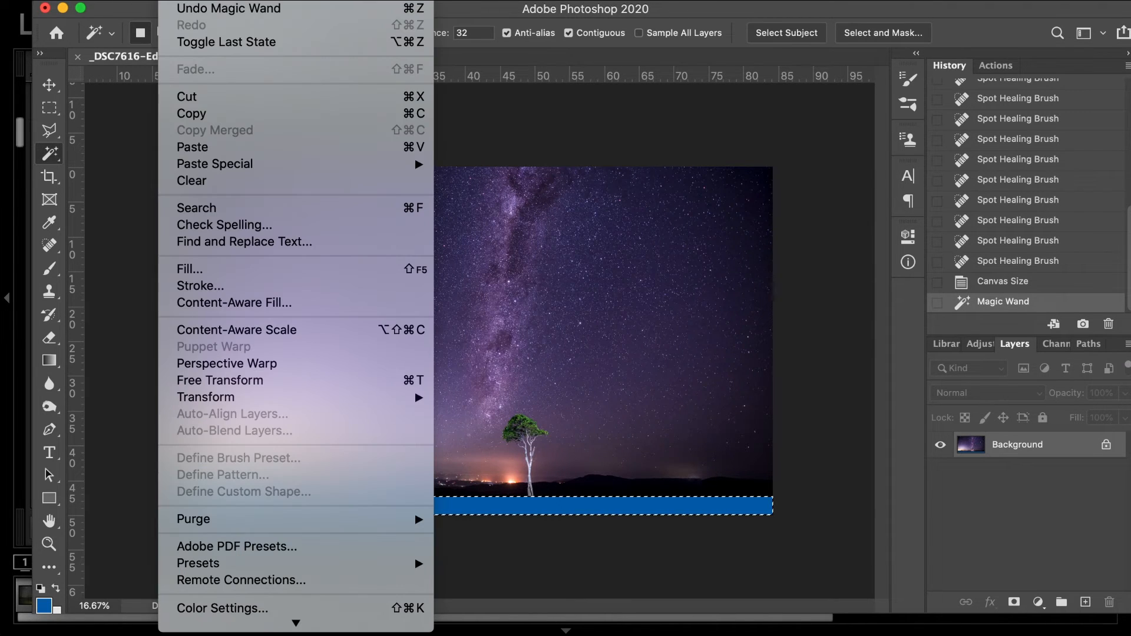
click(251, 306)
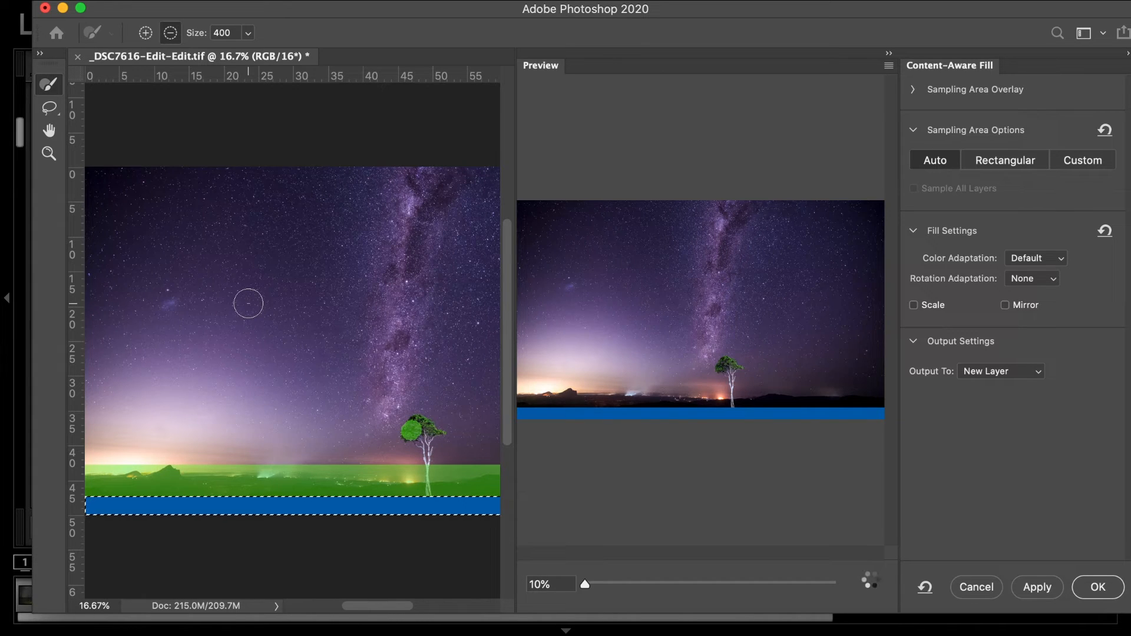
click(1098, 591)
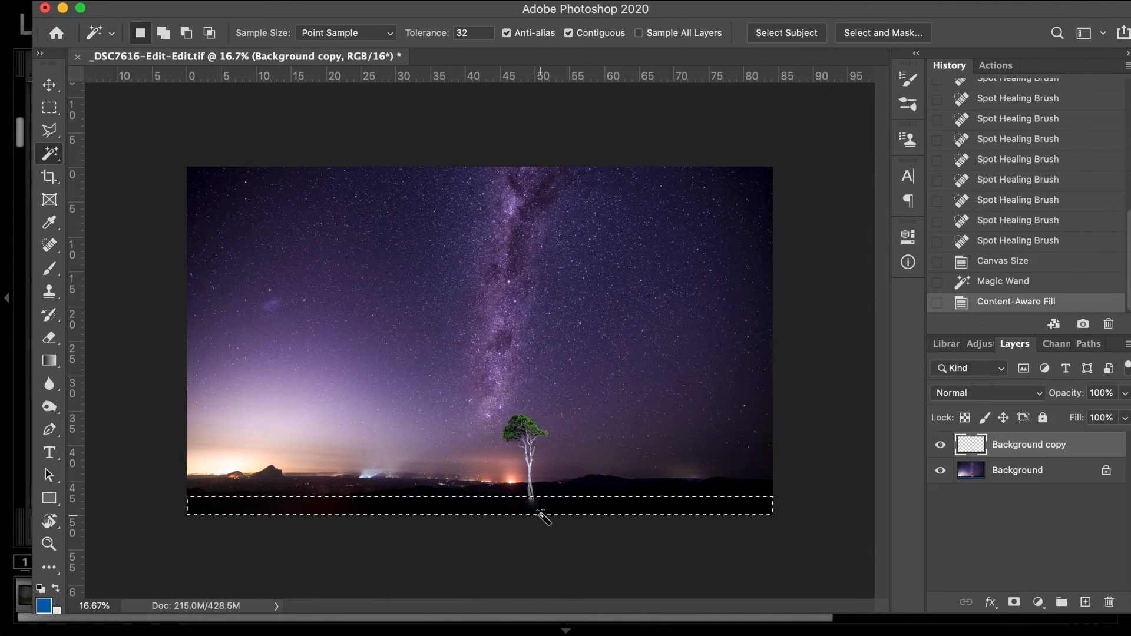
key(super+d)
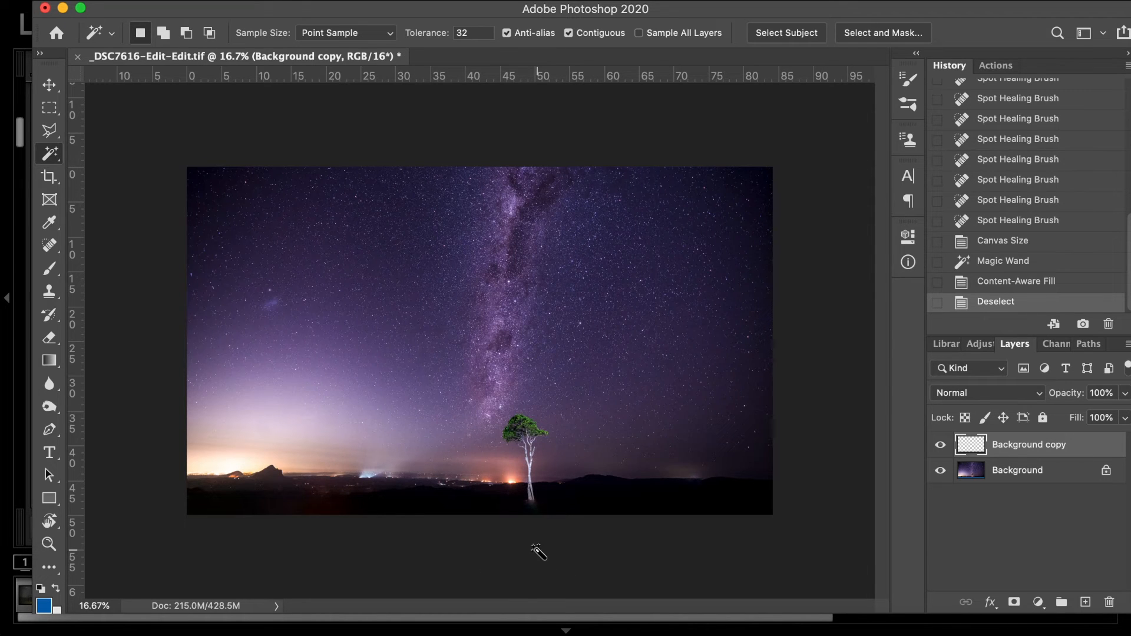
Check the filled area around the tree's base and flatten the image
key(super+equal)
scroll(537, 551, down, 5)
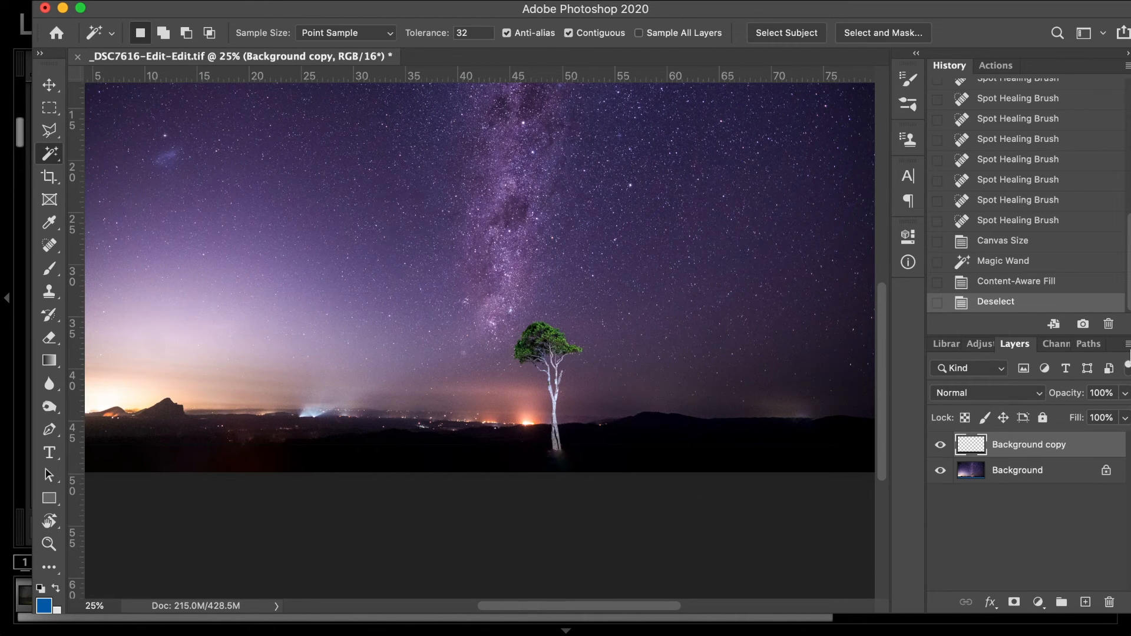
click(1128, 344)
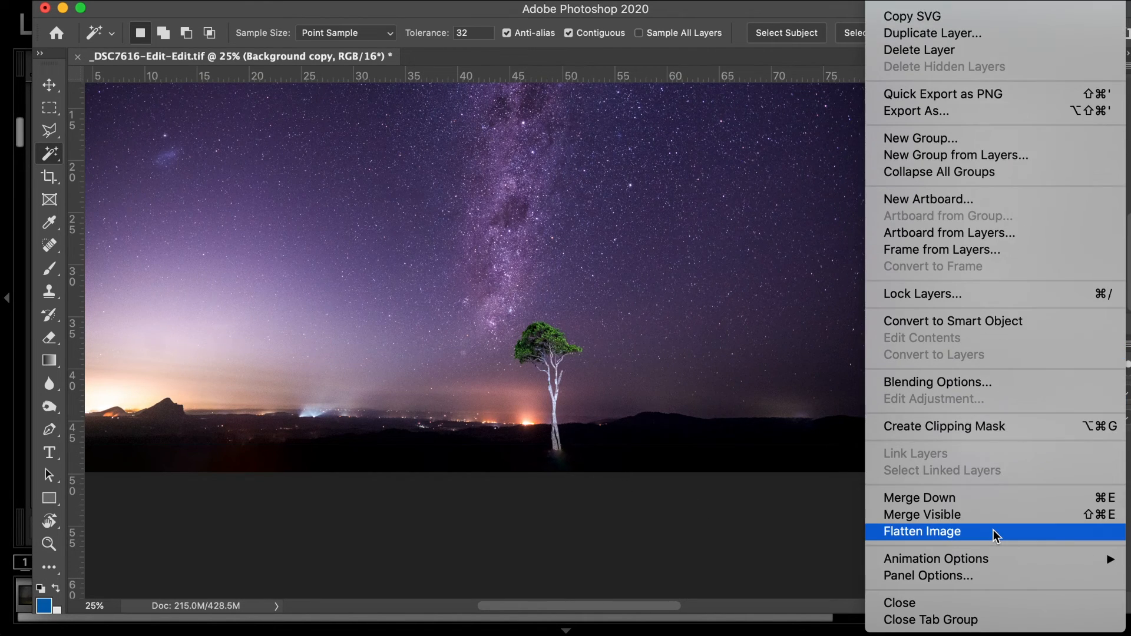
click(998, 533)
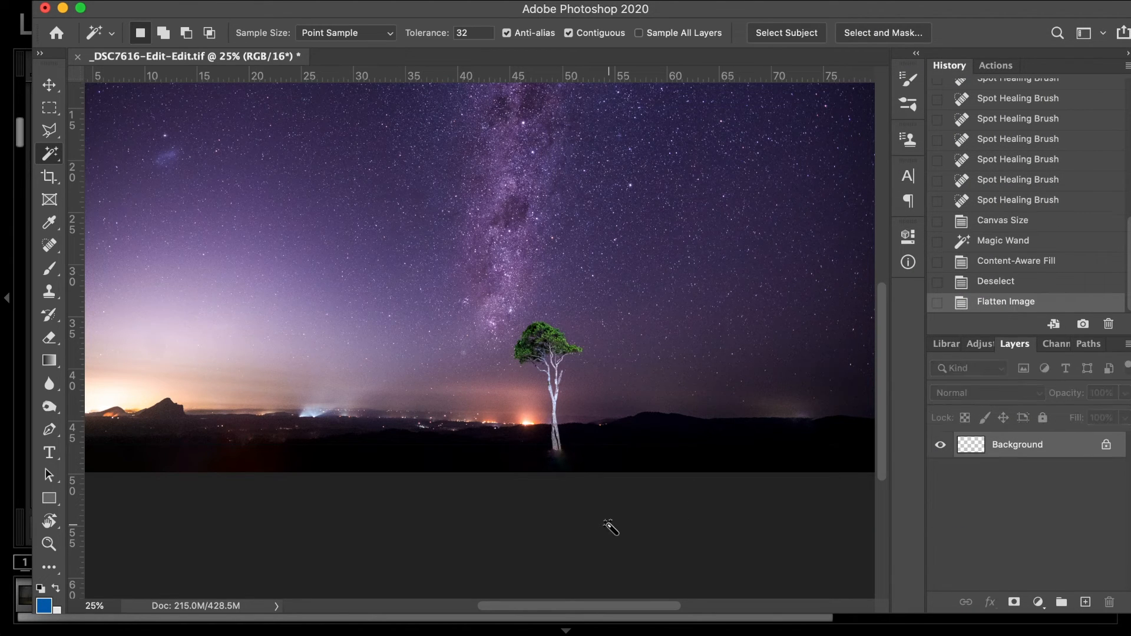
scroll(611, 528, up, 3)
scroll(611, 527, left, 5)
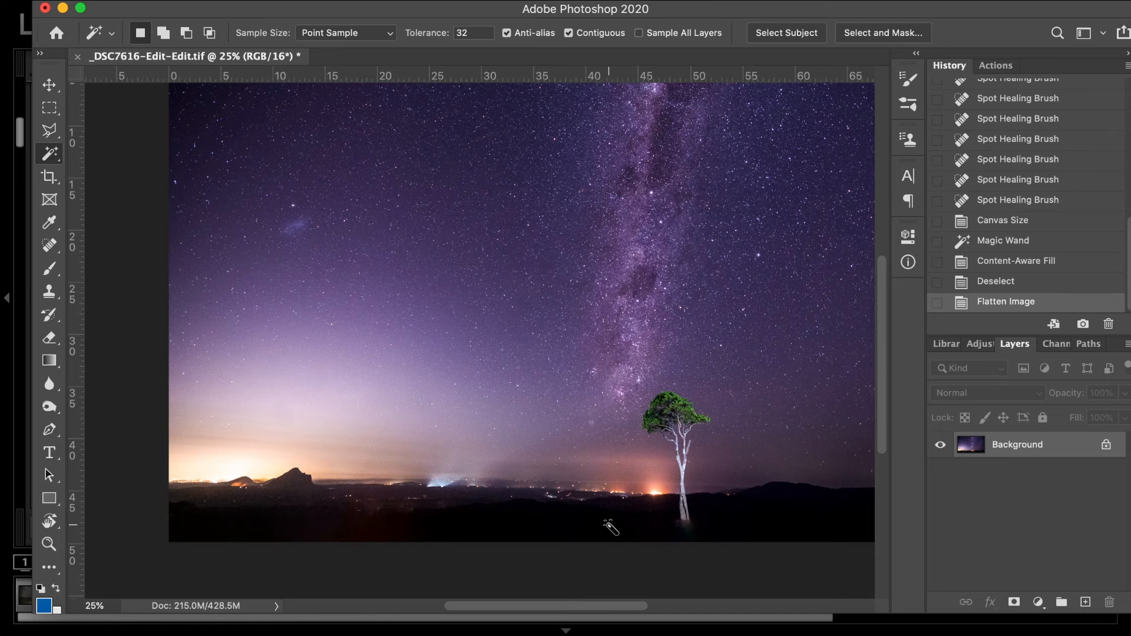
key(super+minus)
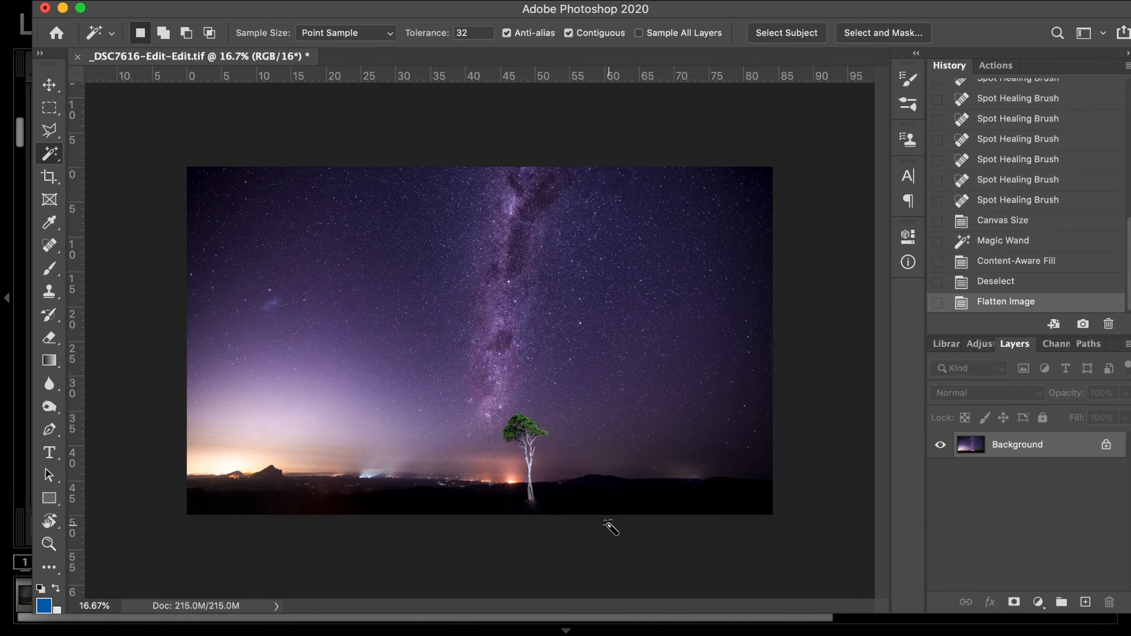